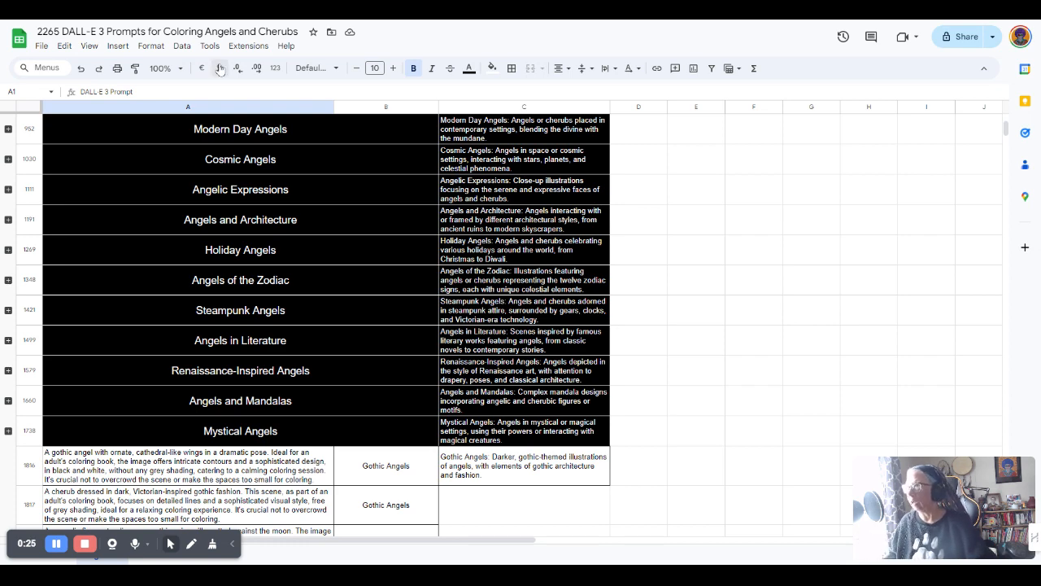
Expand and re-collapse the Mystical Angels row group, then scroll down to the Gothic Angels prompts
{"action": "scroll", "coordinate": [229, 159], "scroll_direction": "down", "scroll_amount": 3}
{"action": "scroll", "coordinate": [229, 159], "scroll_direction": "down", "scroll_amount": 3}
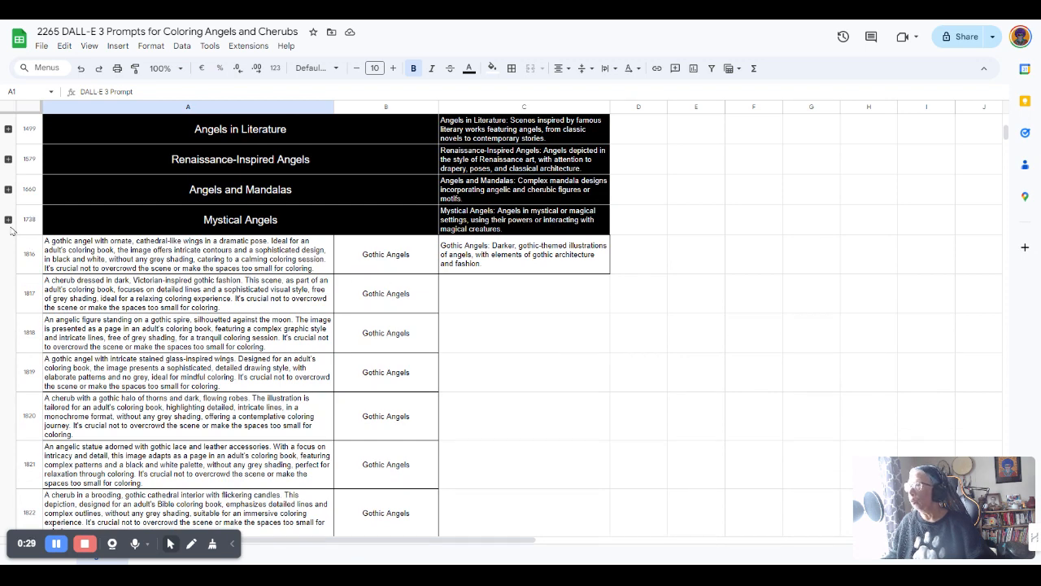
{"action": "left_click", "coordinate": [8, 220]}
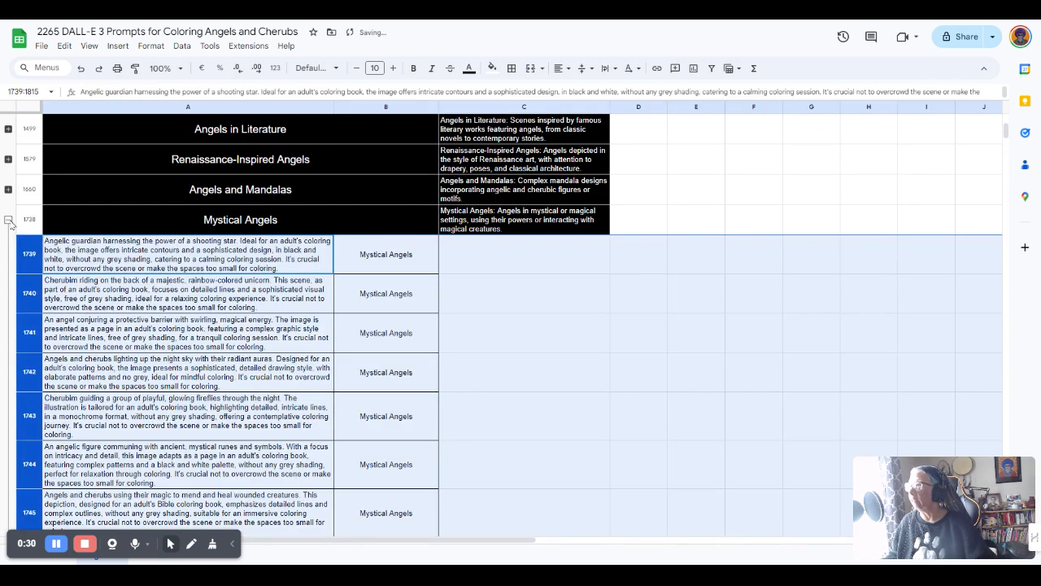
{"action": "scroll", "coordinate": [90, 242], "scroll_direction": "down", "scroll_amount": 3}
{"action": "left_click", "coordinate": [100, 246]}
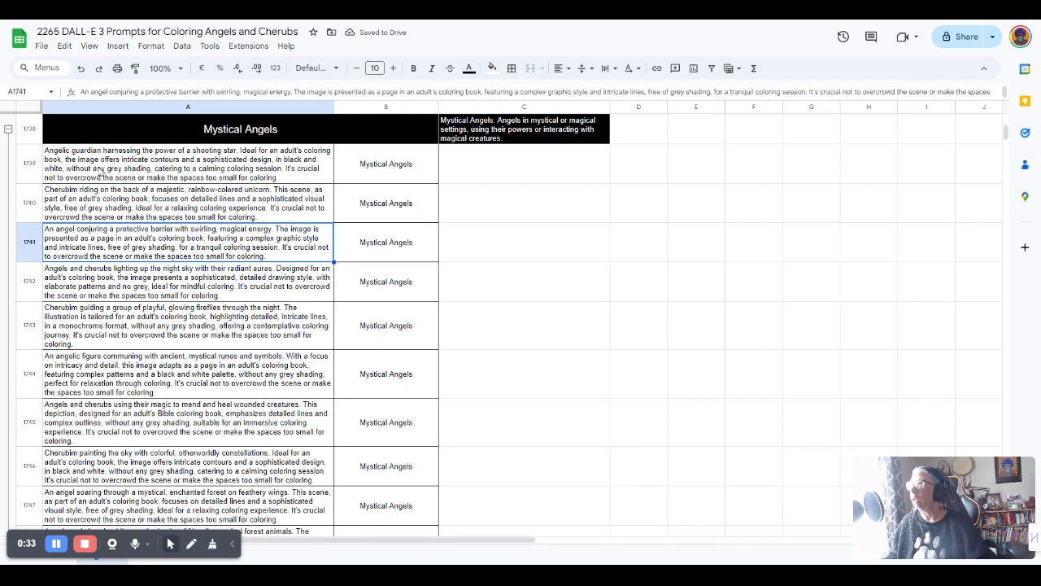
{"action": "scroll", "coordinate": [93, 173], "scroll_direction": "up", "scroll_amount": 1}
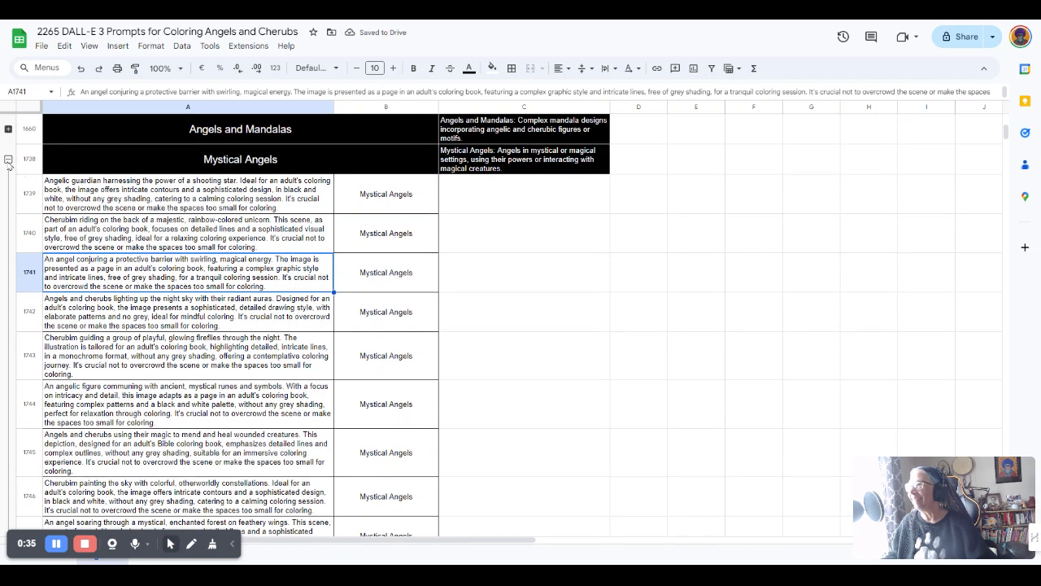
{"action": "left_click", "coordinate": [8, 160]}
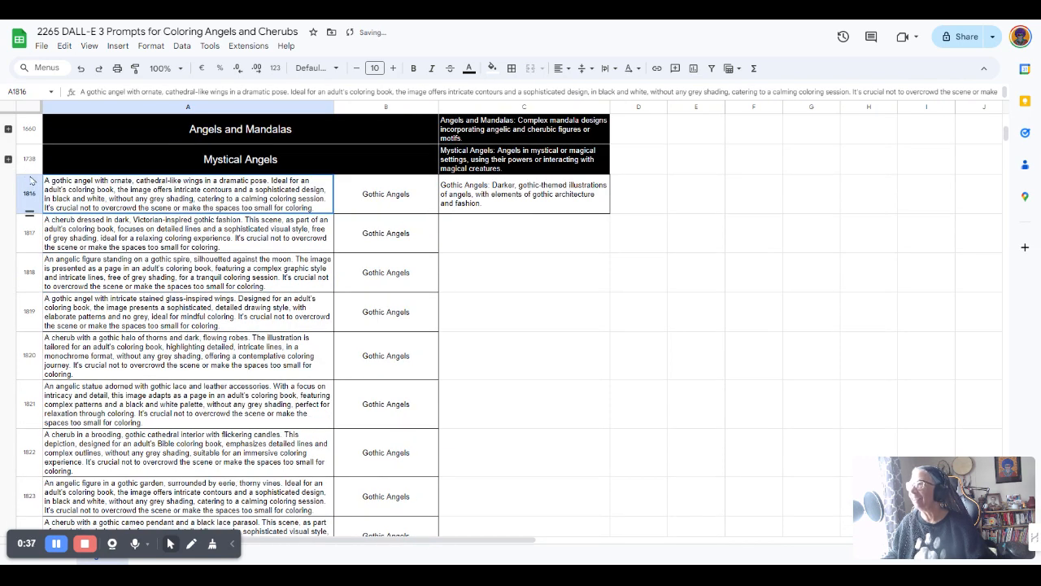
{"action": "scroll", "coordinate": [118, 212], "scroll_direction": "up", "scroll_amount": 5}
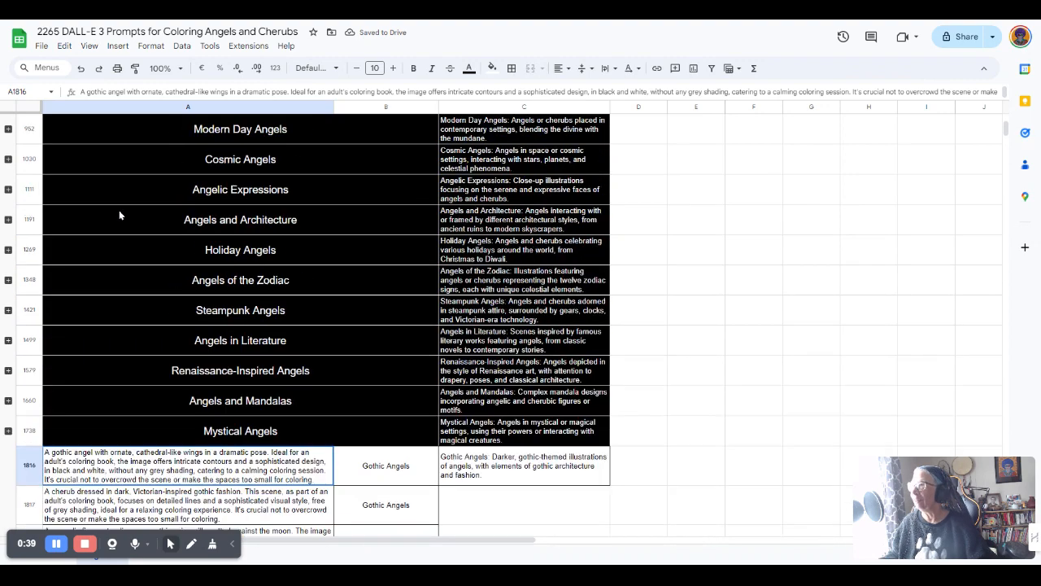
{"action": "scroll", "coordinate": [119, 213], "scroll_direction": "up", "scroll_amount": 5}
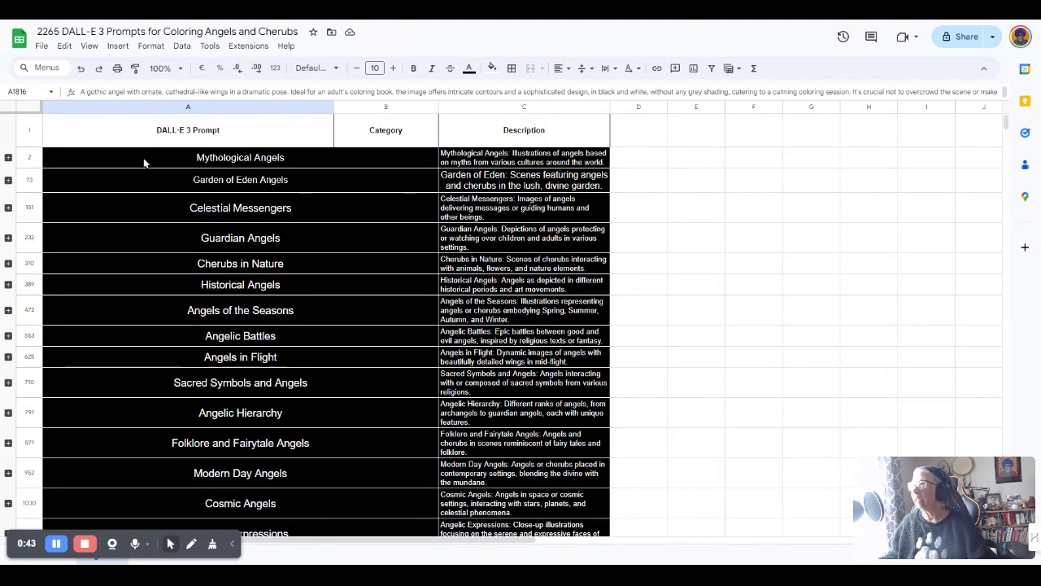
{"action": "scroll", "coordinate": [158, 173], "scroll_direction": "down", "scroll_amount": 1}
{"action": "scroll", "coordinate": [158, 172], "scroll_direction": "down", "scroll_amount": 6}
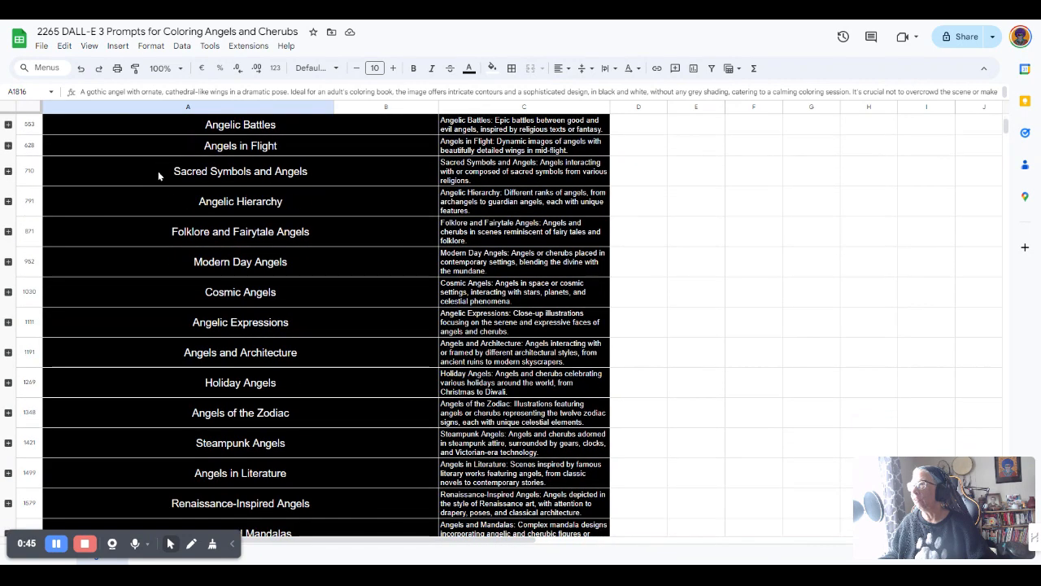
{"action": "scroll", "coordinate": [158, 174], "scroll_direction": "down", "scroll_amount": 5}
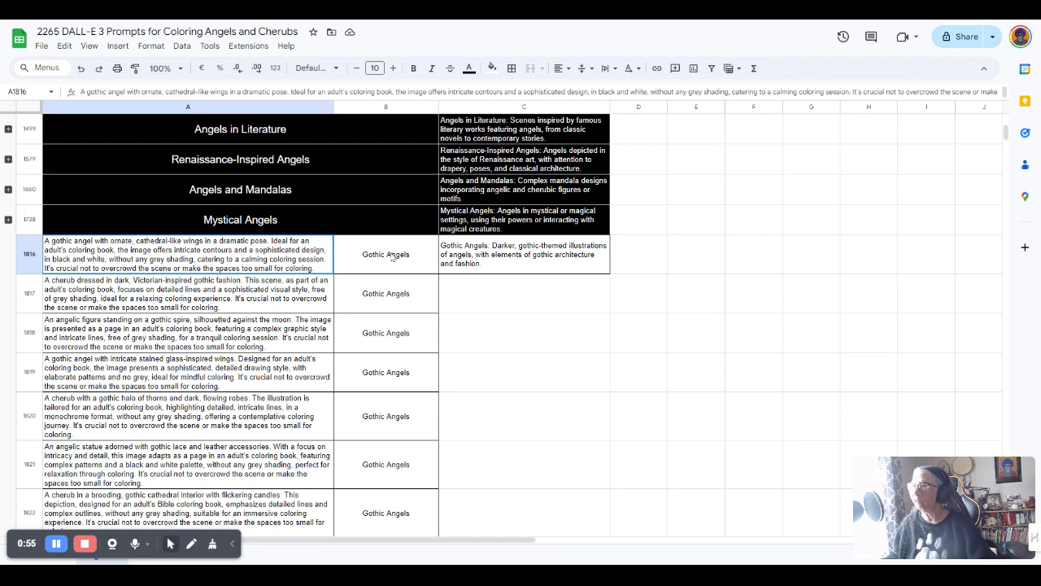
{"action": "scroll", "coordinate": [398, 265], "scroll_direction": "down", "scroll_amount": 1}
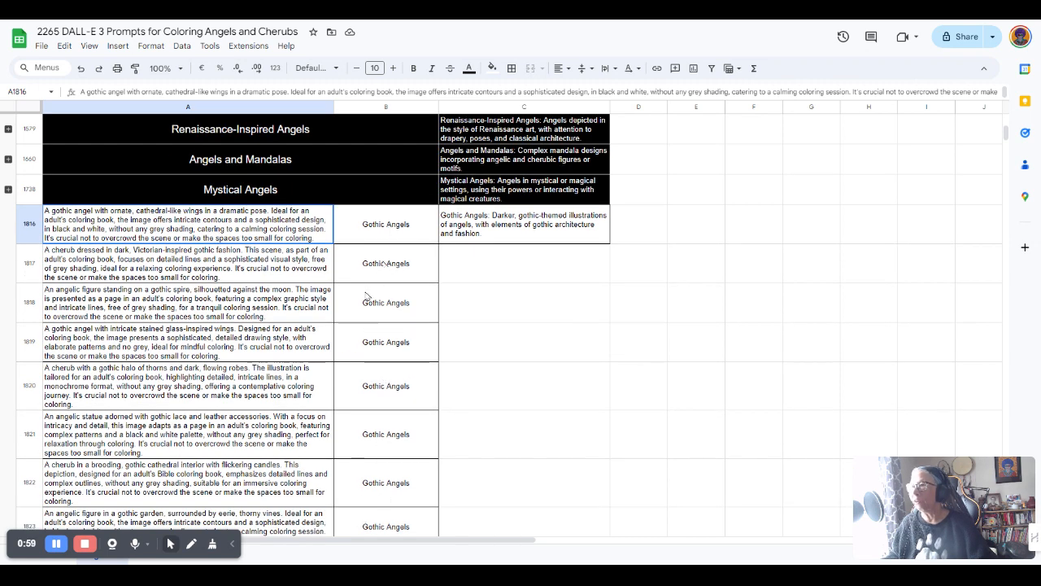
Insert a new row 1816 and copy the 'Gothic Angels' label from B1817 into A1816
{"action": "right_click", "coordinate": [29, 228]}
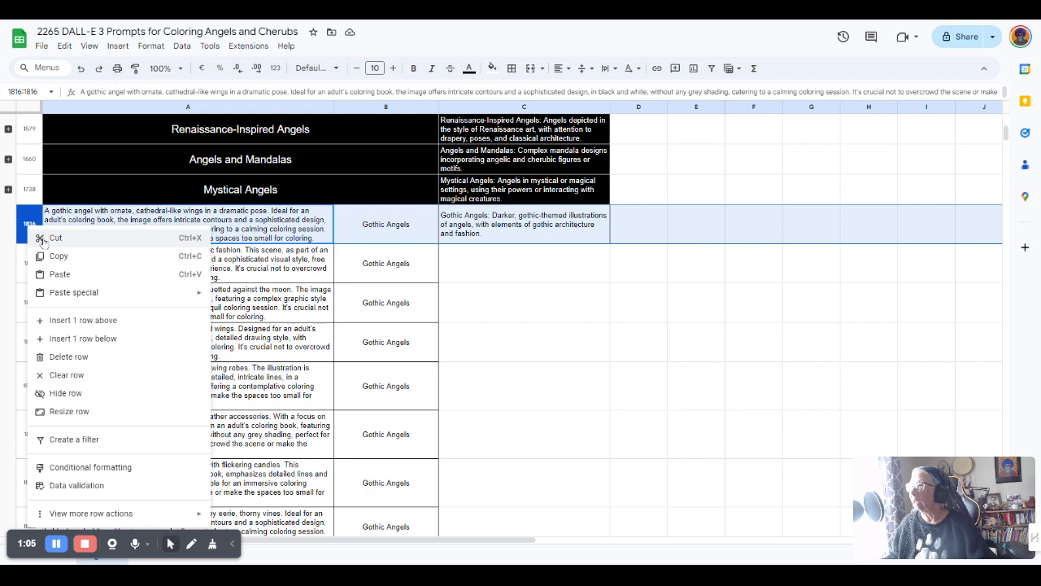
{"action": "left_click", "coordinate": [88, 320]}
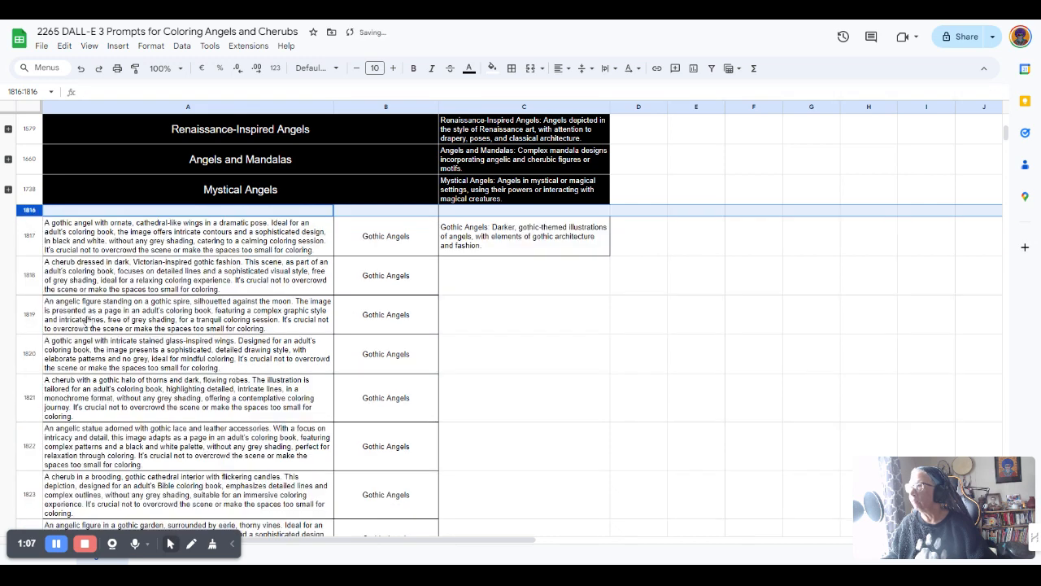
{"action": "left_click", "coordinate": [382, 238]}
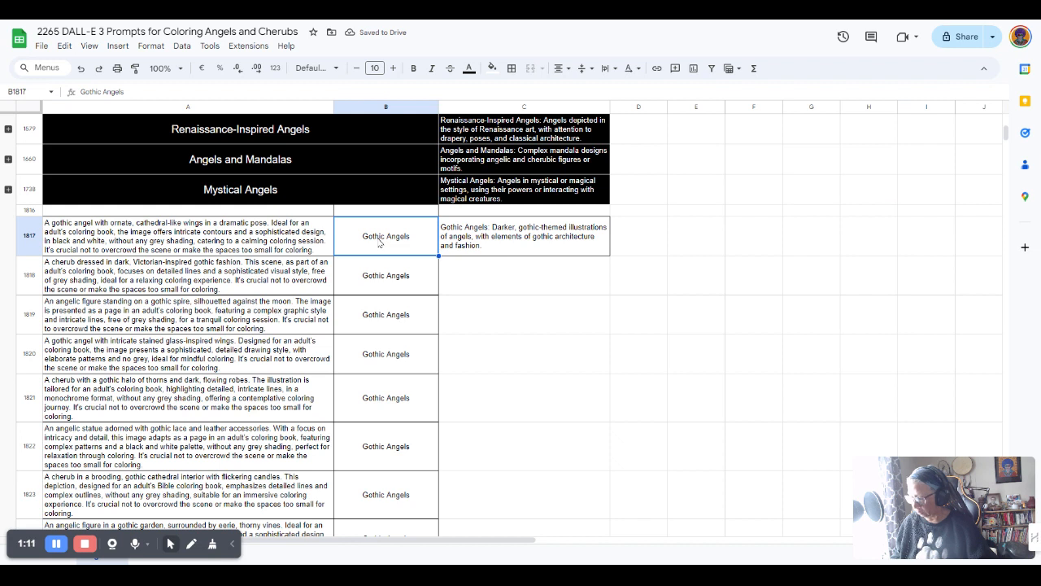
{"action": "key", "text": "ctrl+c"}
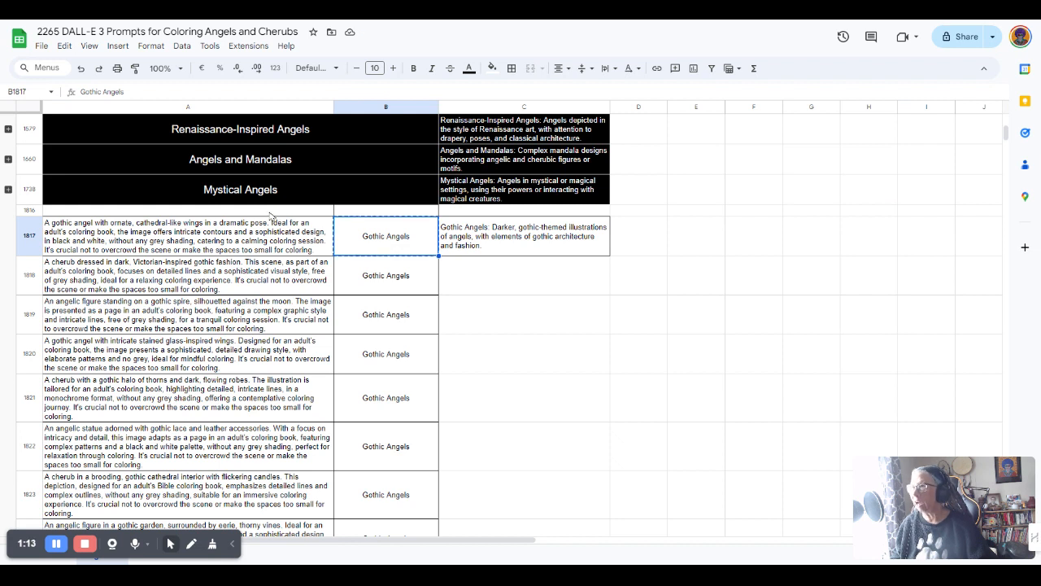
{"action": "left_click", "coordinate": [273, 211]}
{"action": "key", "text": "ctrl+v"}
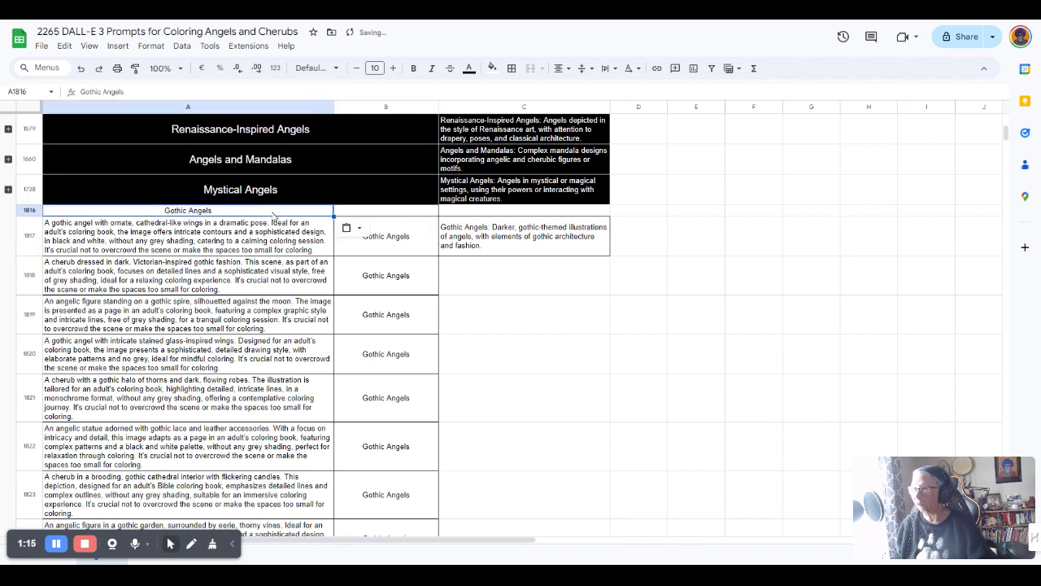
Move the Gothic Angels description from C1817 up into C1816
{"action": "left_click", "coordinate": [496, 241]}
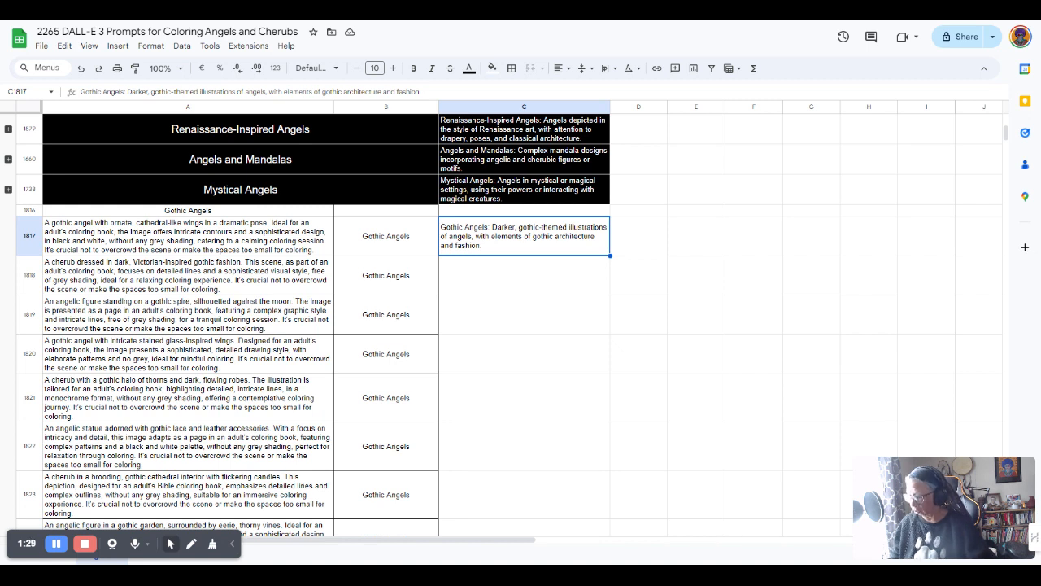
{"action": "key", "text": "ctrl+c"}
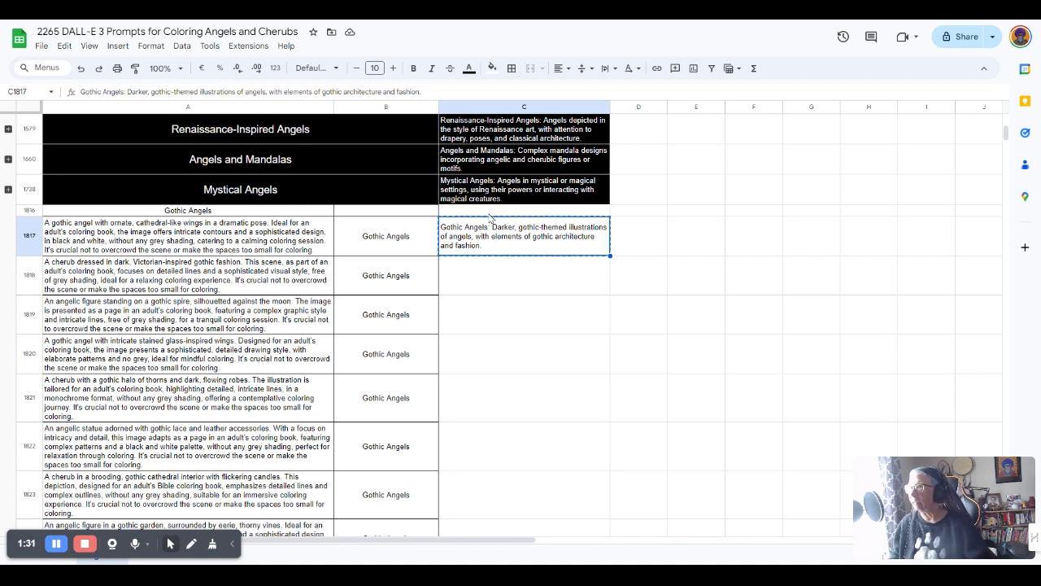
{"action": "left_click", "coordinate": [489, 213]}
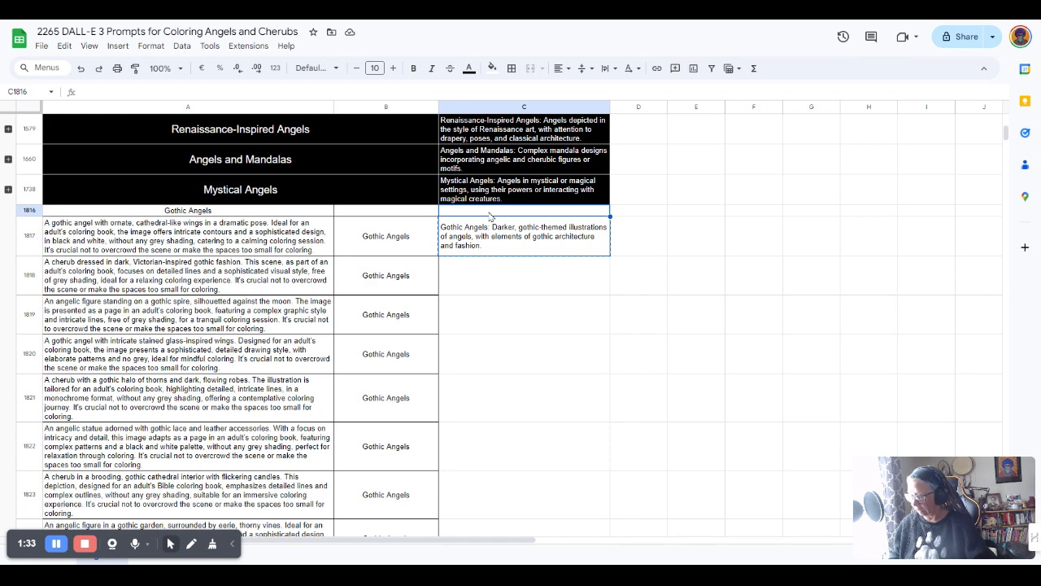
{"action": "key", "text": "ctrl+v"}
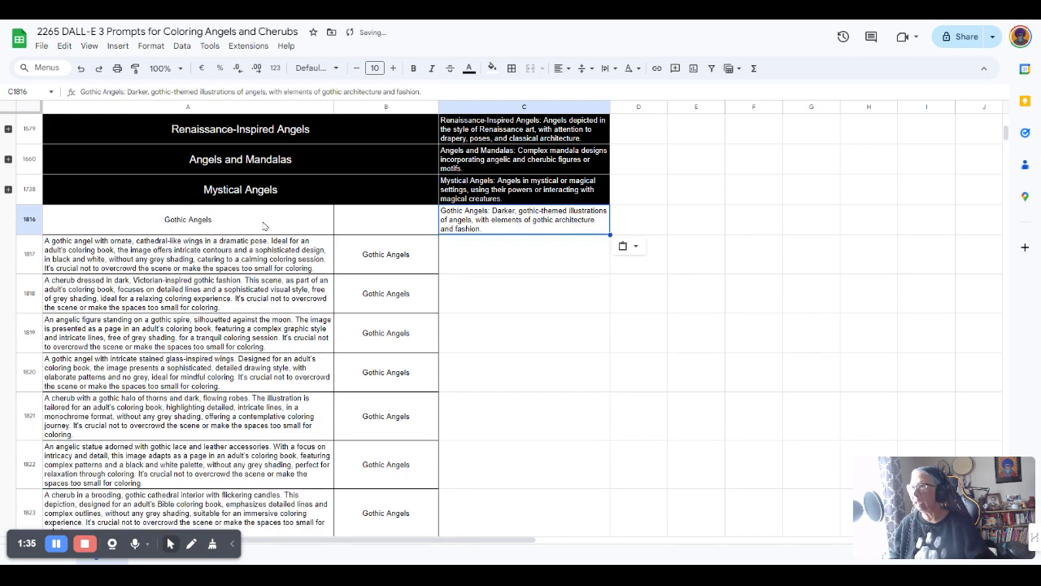
{"action": "left_click", "coordinate": [106, 226]}
Give header cells A1816:C1816 a black fill with white text
{"action": "left_click_drag", "start_coordinate": [304, 232], "coordinate": [489, 231]}
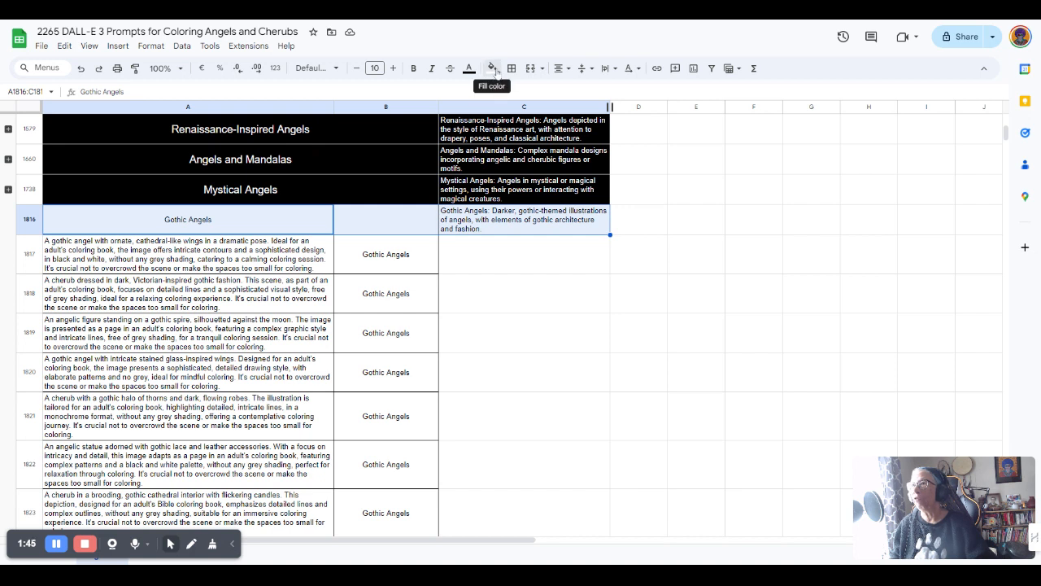
{"action": "left_click", "coordinate": [492, 69]}
{"action": "left_click", "coordinate": [493, 108]}
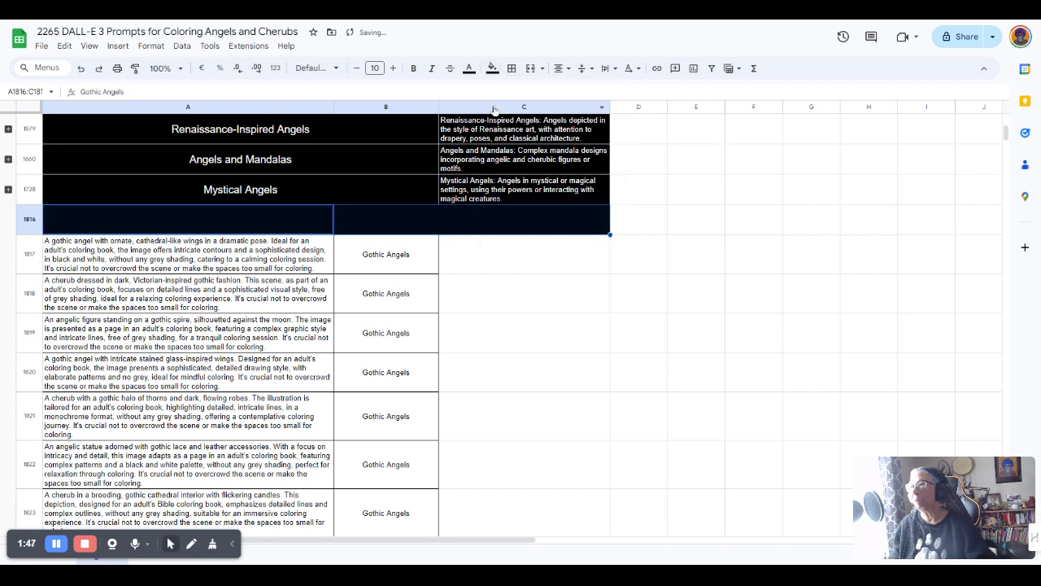
{"action": "left_click", "coordinate": [469, 69]}
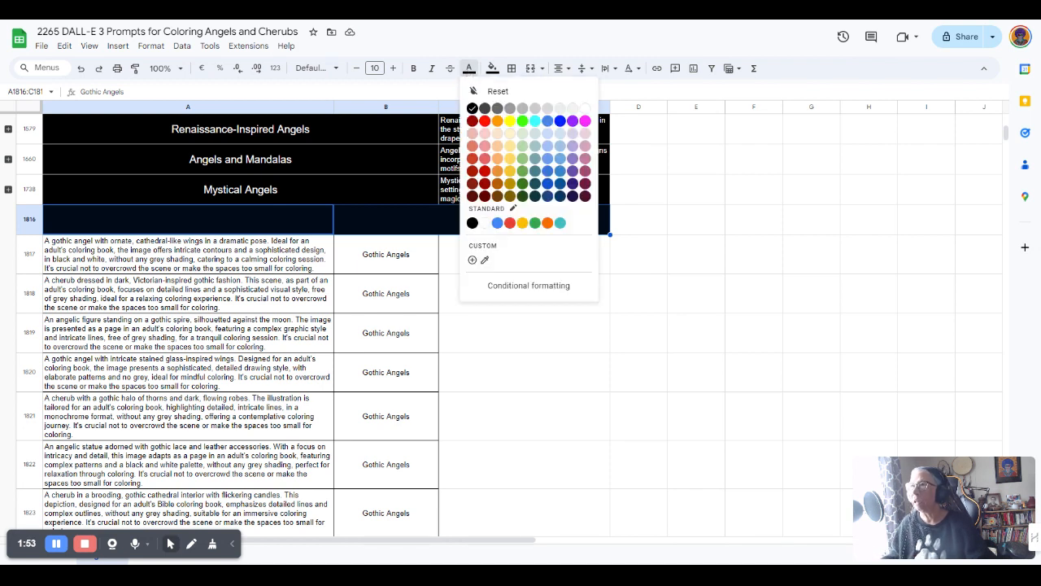
{"action": "left_click", "coordinate": [585, 109]}
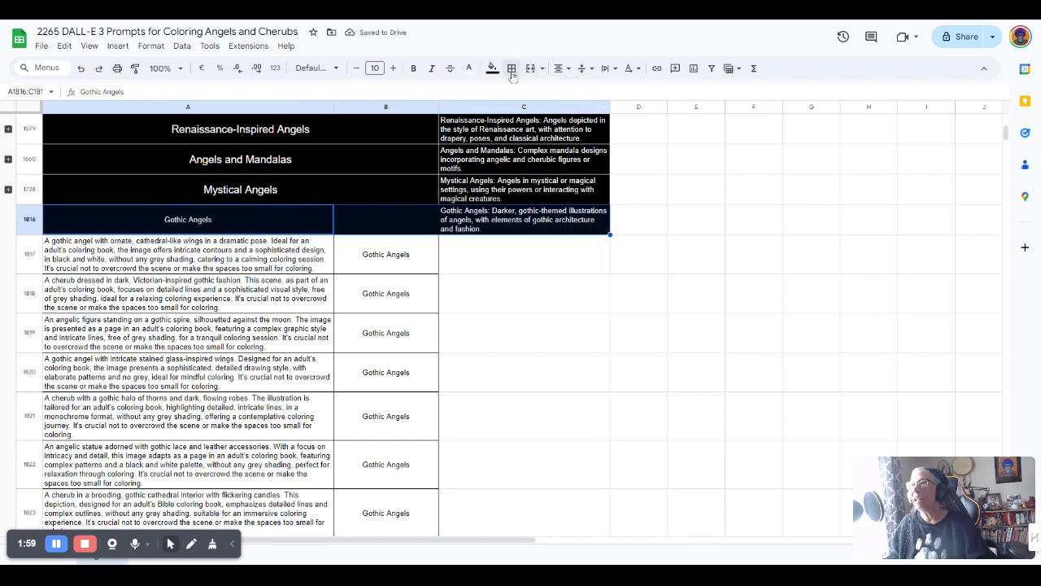
Apply all borders in a chosen border colour to the Gothic Angels header cells
{"action": "left_click", "coordinate": [510, 68]}
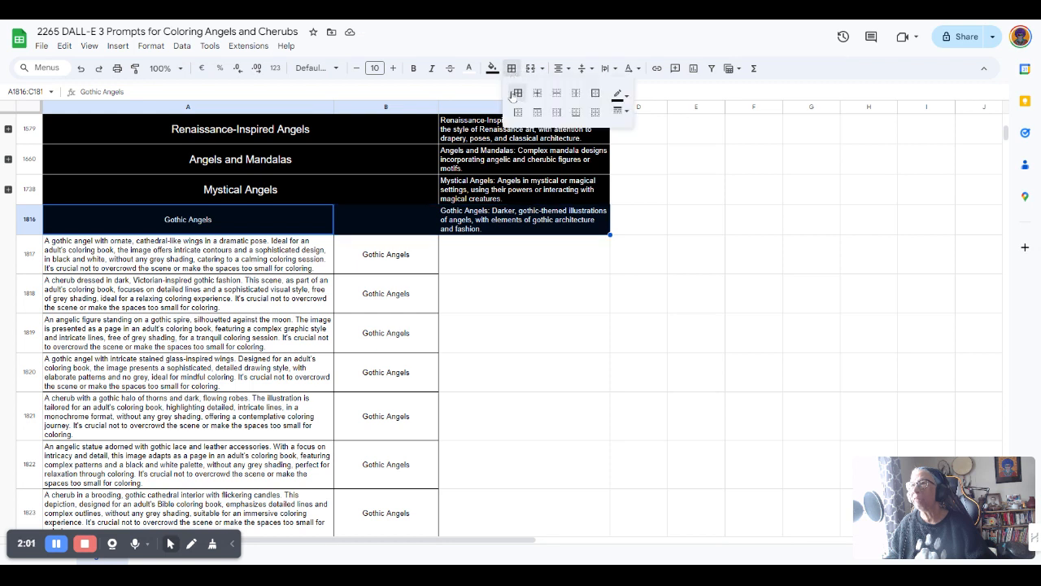
{"action": "left_click", "coordinate": [619, 96]}
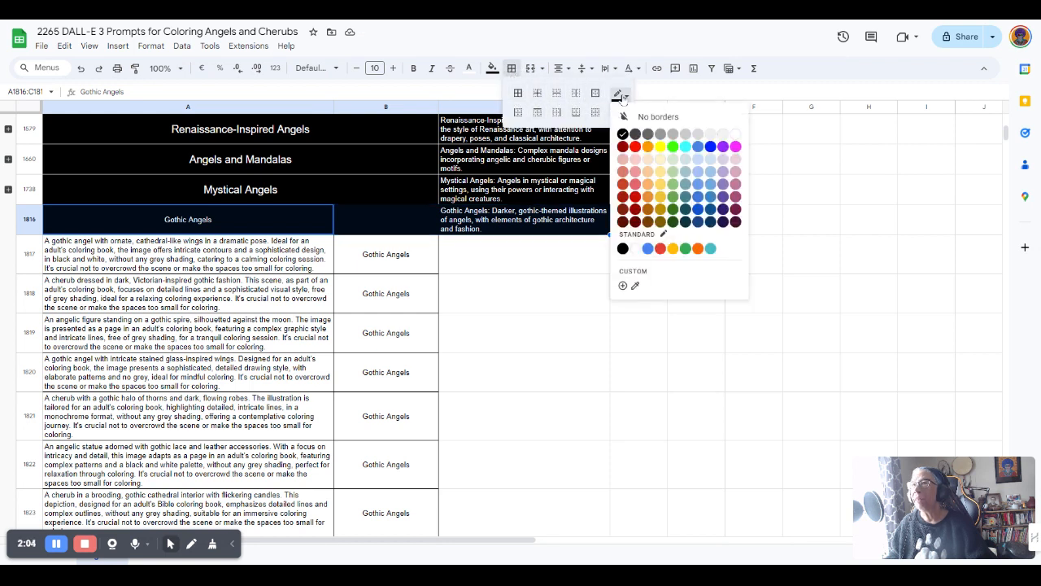
{"action": "left_click", "coordinate": [736, 136]}
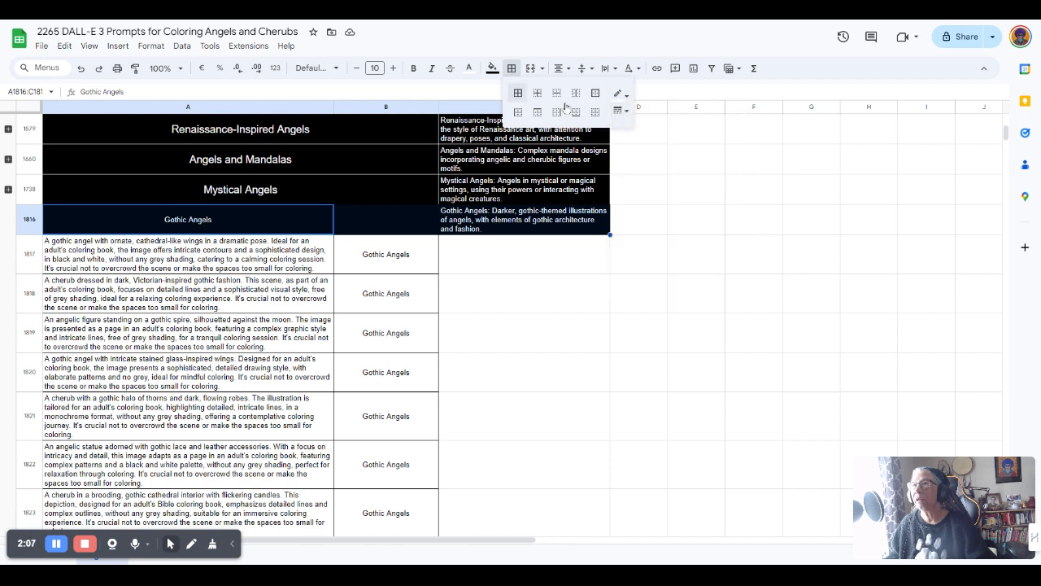
{"action": "left_click", "coordinate": [518, 94]}
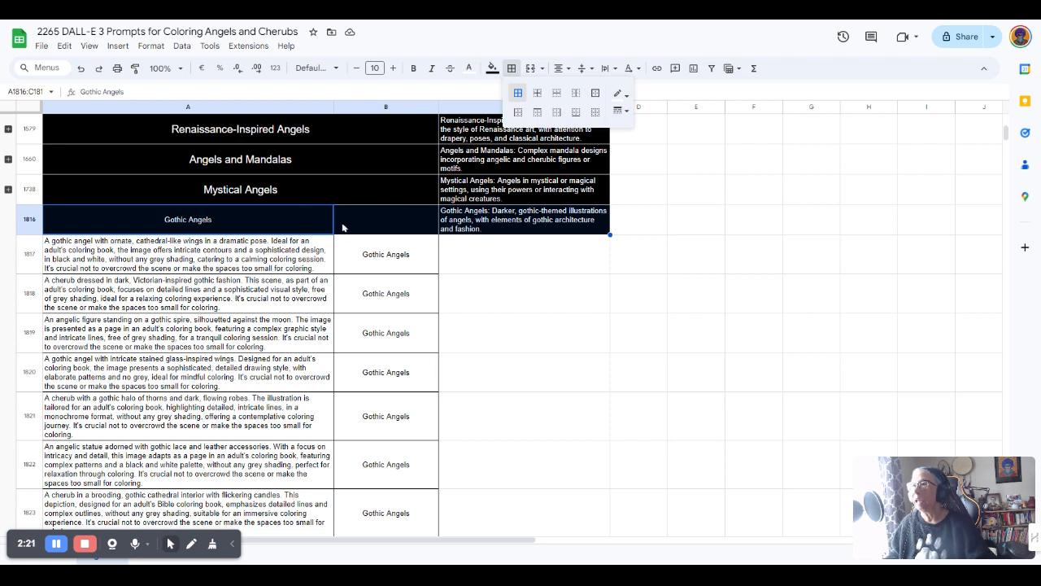
{"action": "left_click", "coordinate": [288, 244]}
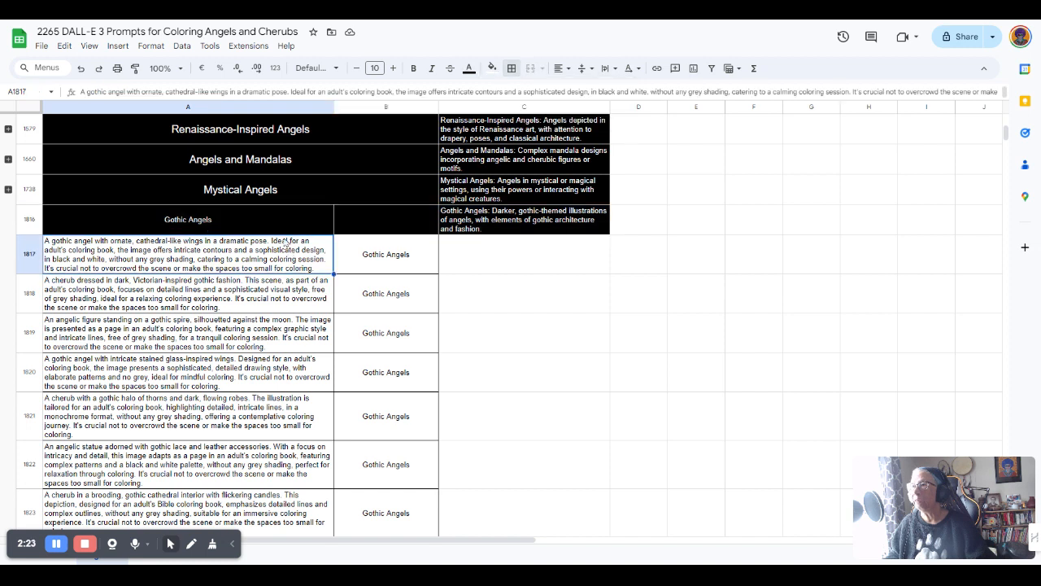
Merge A1816:B1816 and raise the 'Gothic Angels' title to 14-point text
{"action": "left_click_drag", "start_coordinate": [274, 220], "coordinate": [369, 222]}
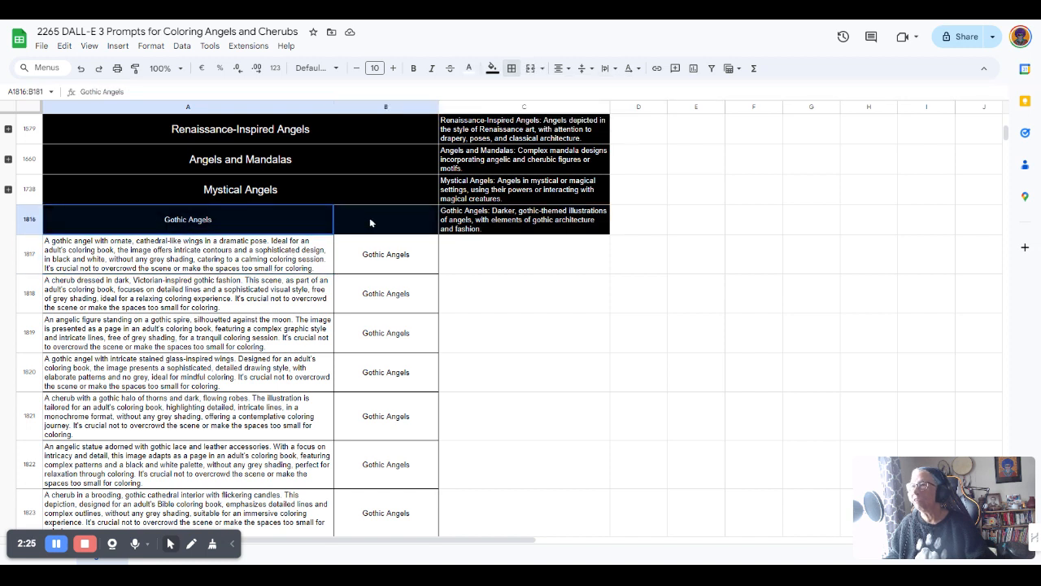
{"action": "left_click", "coordinate": [531, 69]}
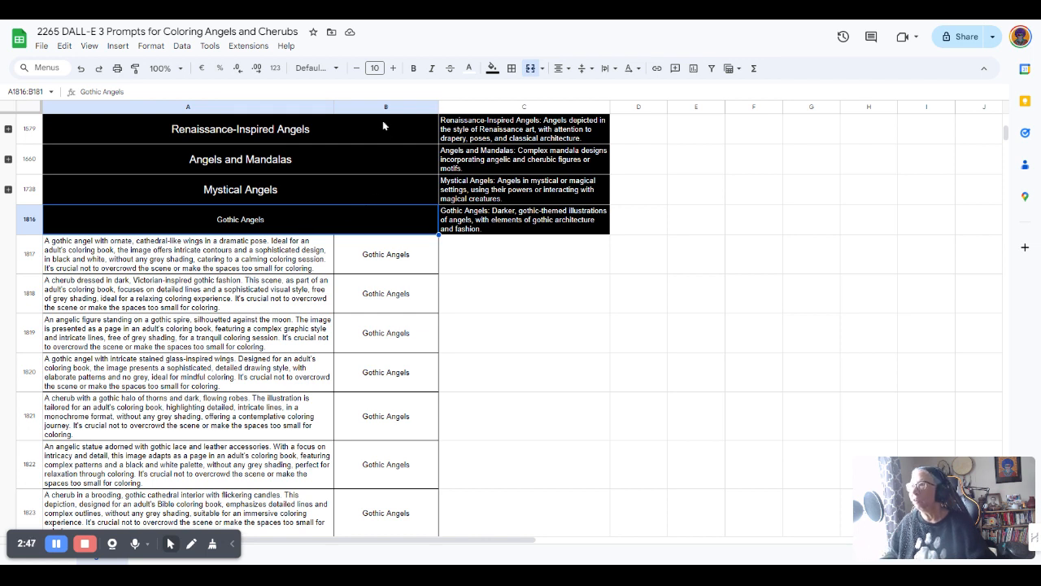
{"action": "left_click", "coordinate": [394, 70]}
{"action": "left_click", "coordinate": [394, 69]}
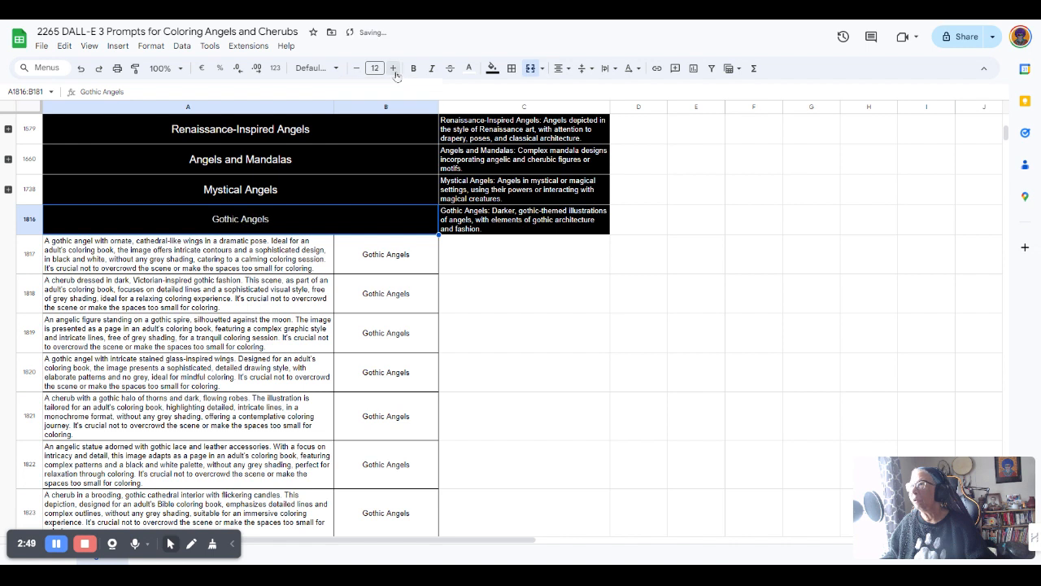
{"action": "left_click", "coordinate": [394, 69]}
{"action": "left_click", "coordinate": [394, 69]}
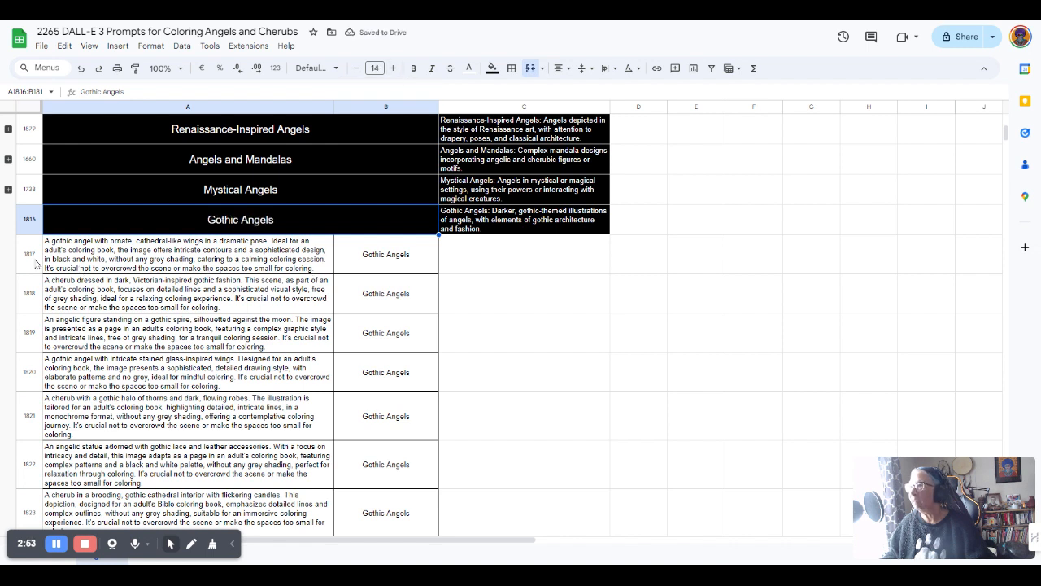
{"action": "left_click", "coordinate": [31, 253]}
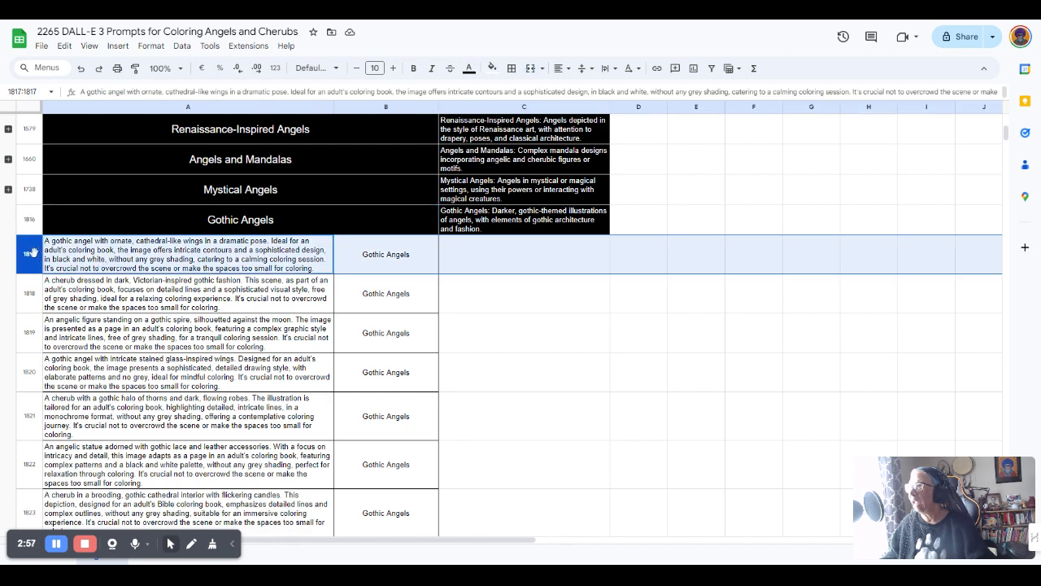
Select prompt rows 1817–1893 and group them under the Gothic Angels header
{"action": "left_click", "coordinate": [54, 288]}
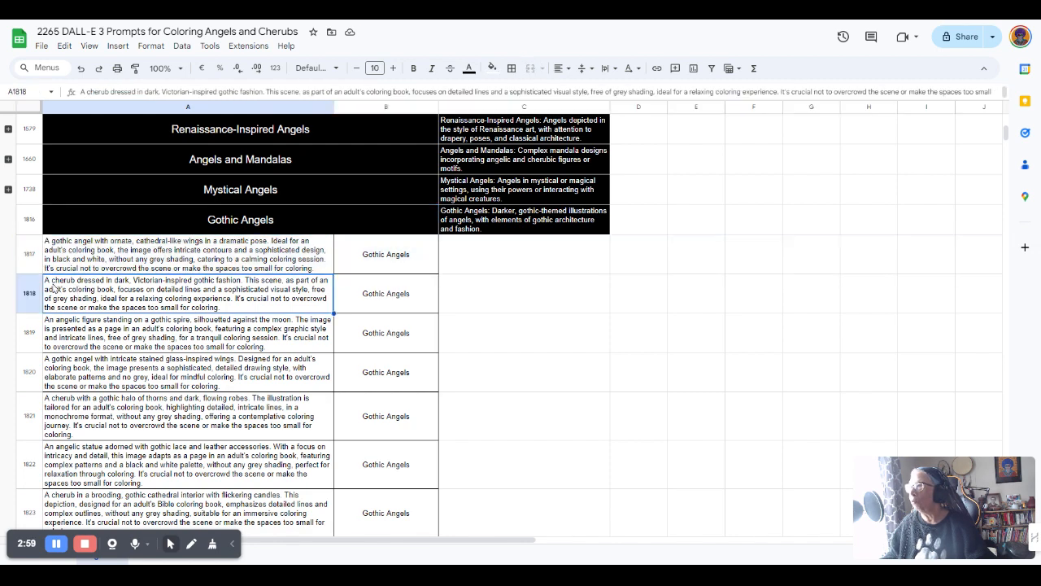
{"action": "left_click", "coordinate": [30, 255]}
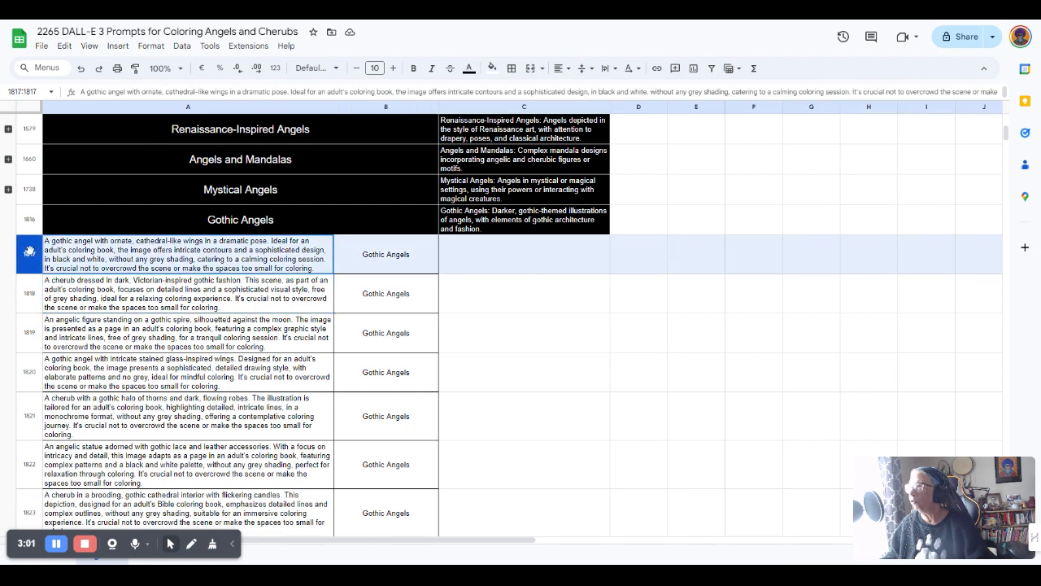
{"action": "left_click", "coordinate": [54, 289]}
{"action": "left_click_drag", "start_coordinate": [34, 270], "coordinate": [60, 233]}
{"action": "scroll", "coordinate": [35, 301], "scroll_direction": "down", "scroll_amount": 1}
{"action": "scroll", "coordinate": [36, 302], "scroll_direction": "down", "scroll_amount": 2}
{"action": "scroll", "coordinate": [36, 339], "scroll_direction": "down", "scroll_amount": 2}
{"action": "scroll", "coordinate": [36, 338], "scroll_direction": "down", "scroll_amount": 6}
{"action": "scroll", "coordinate": [36, 339], "scroll_direction": "down", "scroll_amount": 7}
{"action": "scroll", "coordinate": [35, 338], "scroll_direction": "down", "scroll_amount": 7}
{"action": "scroll", "coordinate": [36, 339], "scroll_direction": "down", "scroll_amount": 7}
{"action": "scroll", "coordinate": [36, 338], "scroll_direction": "down", "scroll_amount": 1}
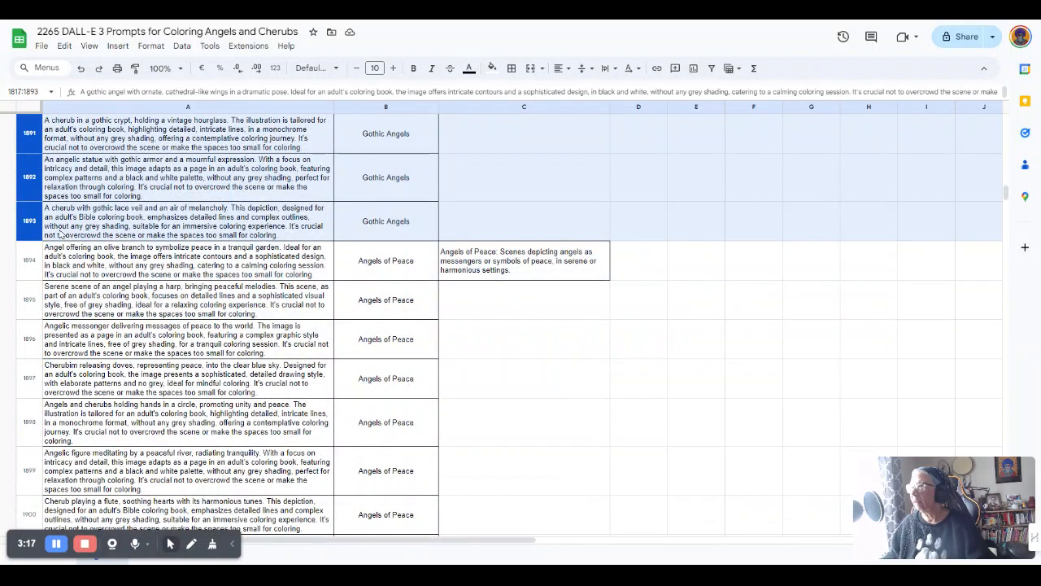
{"action": "key", "text": "ctrl+c"}
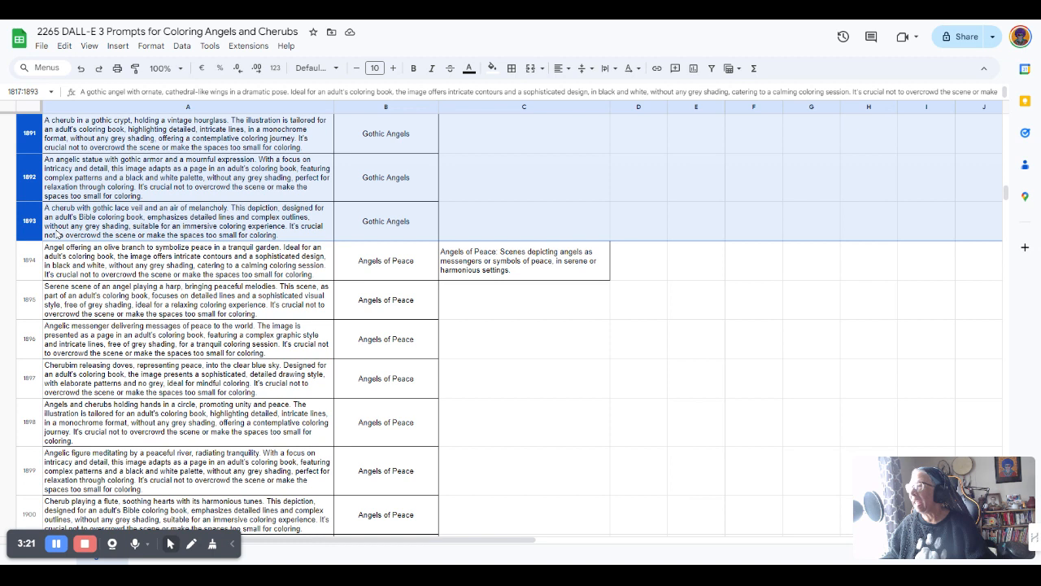
{"action": "right_click", "coordinate": [32, 221]}
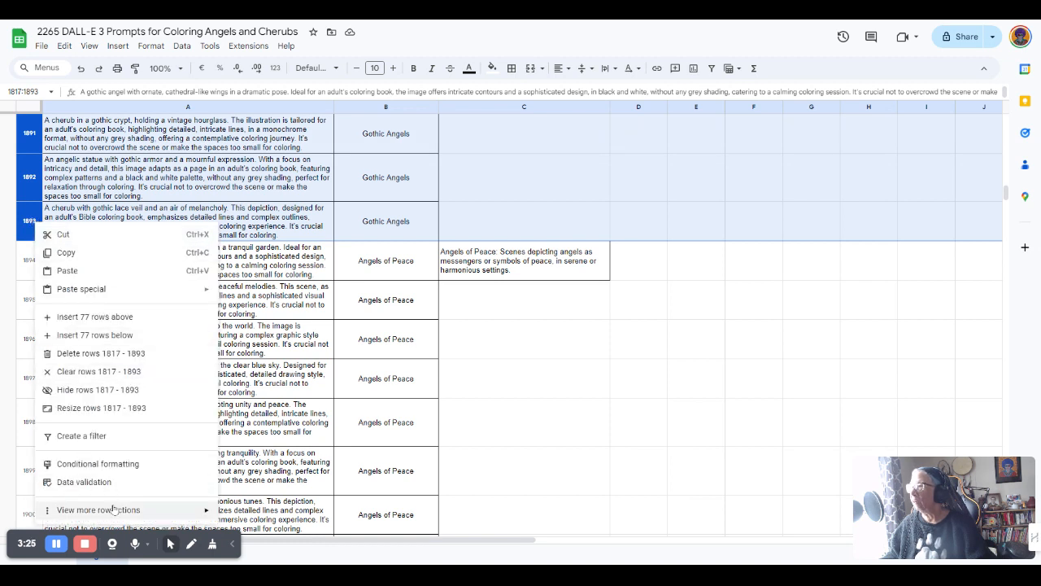
{"action": "mouse_move", "coordinate": [114, 510]}
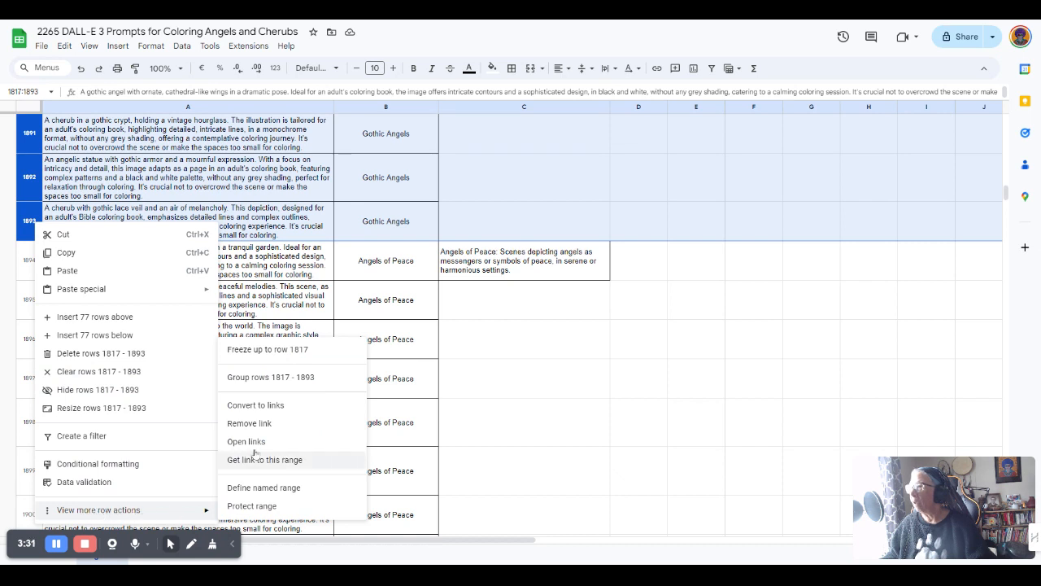
{"action": "left_click", "coordinate": [253, 377]}
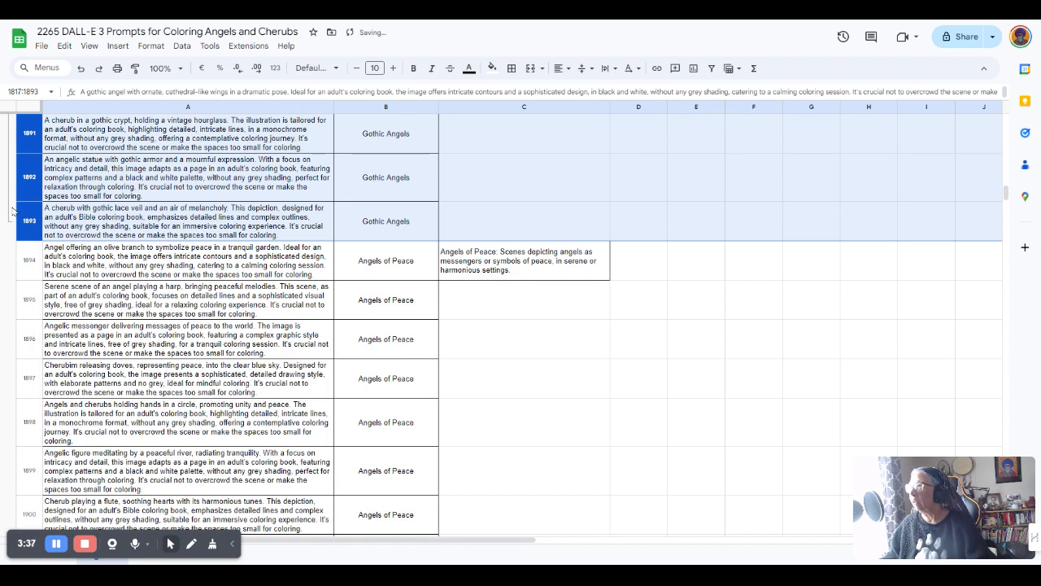
Toggle the Gothic Angels group open and closed, leaving it collapsed
{"action": "scroll", "coordinate": [14, 210], "scroll_direction": "up", "scroll_amount": 10}
{"action": "scroll", "coordinate": [14, 210], "scroll_direction": "up", "scroll_amount": 10}
{"action": "scroll", "coordinate": [14, 210], "scroll_direction": "up", "scroll_amount": 10}
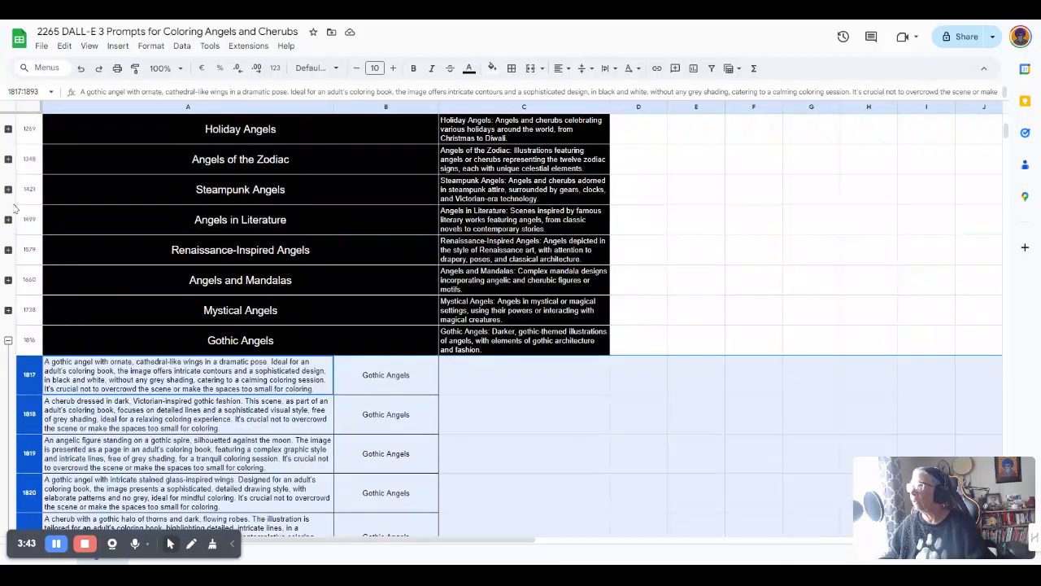
{"action": "left_click", "coordinate": [54, 376]}
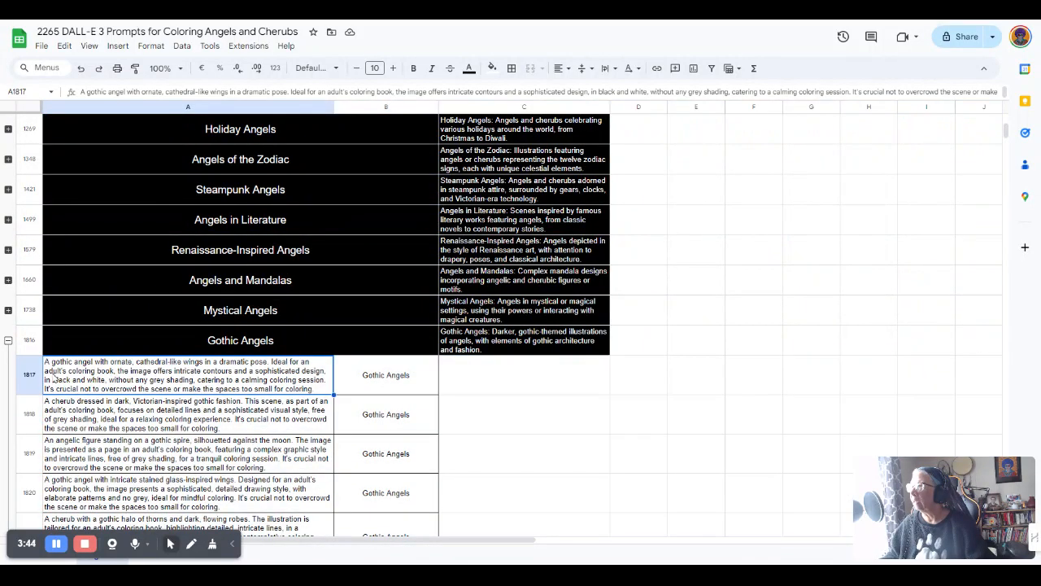
{"action": "left_click", "coordinate": [9, 340]}
{"action": "scroll", "coordinate": [10, 345], "scroll_direction": "down", "scroll_amount": 2}
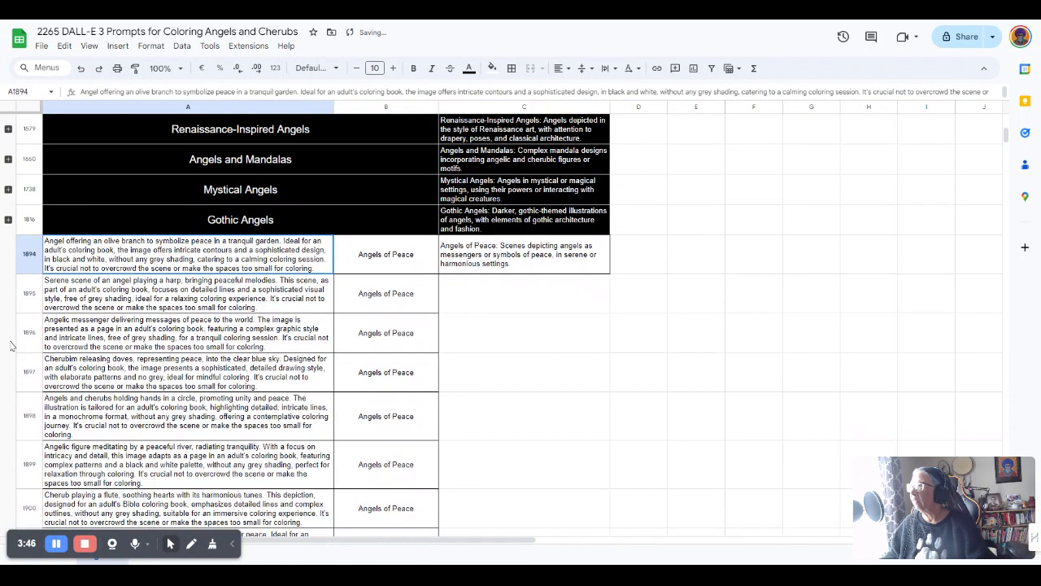
{"action": "left_click", "coordinate": [9, 220]}
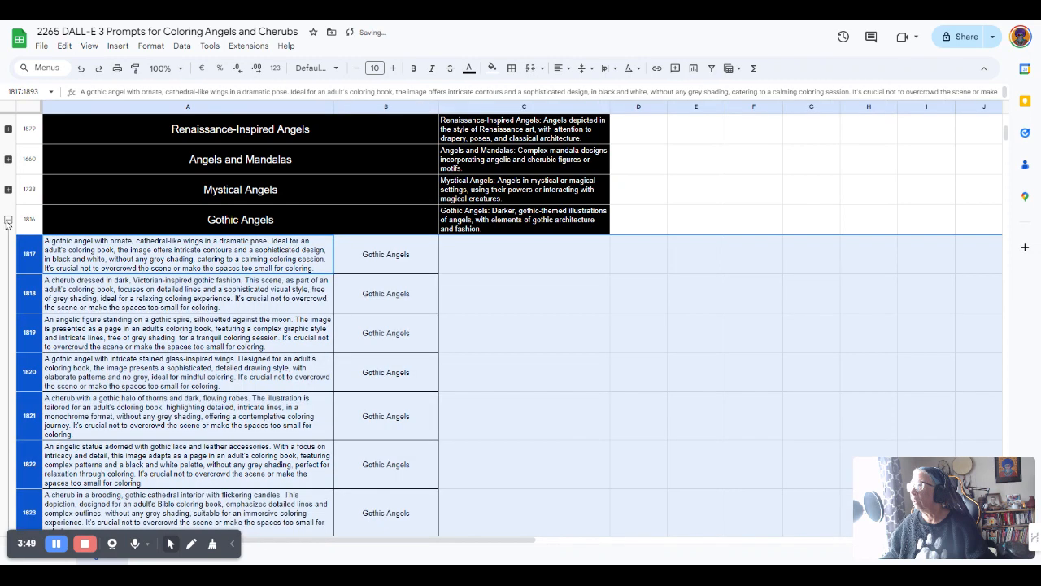
{"action": "left_click", "coordinate": [8, 219]}
{"action": "left_click", "coordinate": [8, 219]}
{"action": "left_click", "coordinate": [78, 268]}
{"action": "left_click", "coordinate": [8, 220]}
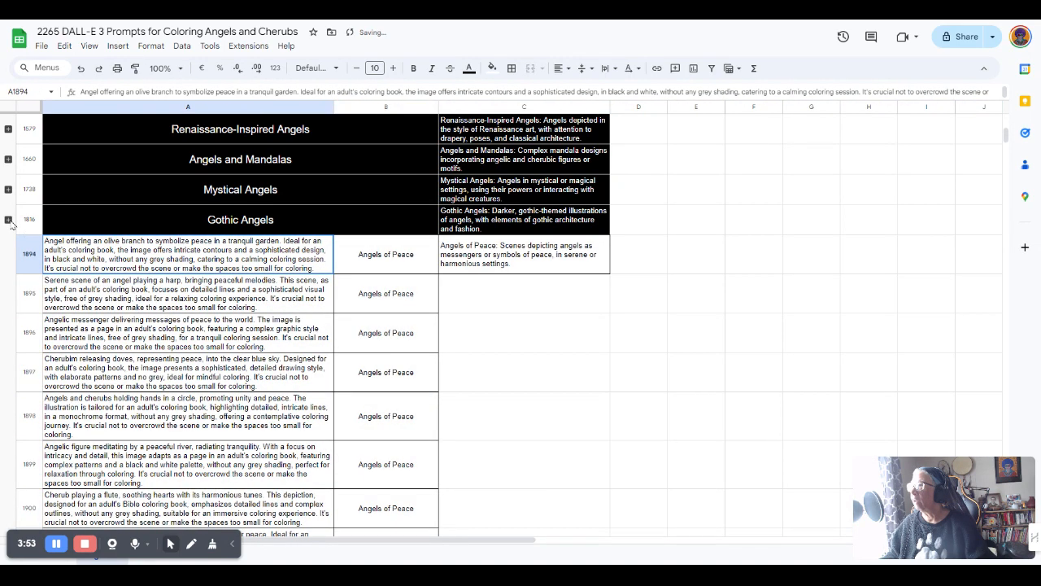
{"action": "left_click", "coordinate": [8, 220]}
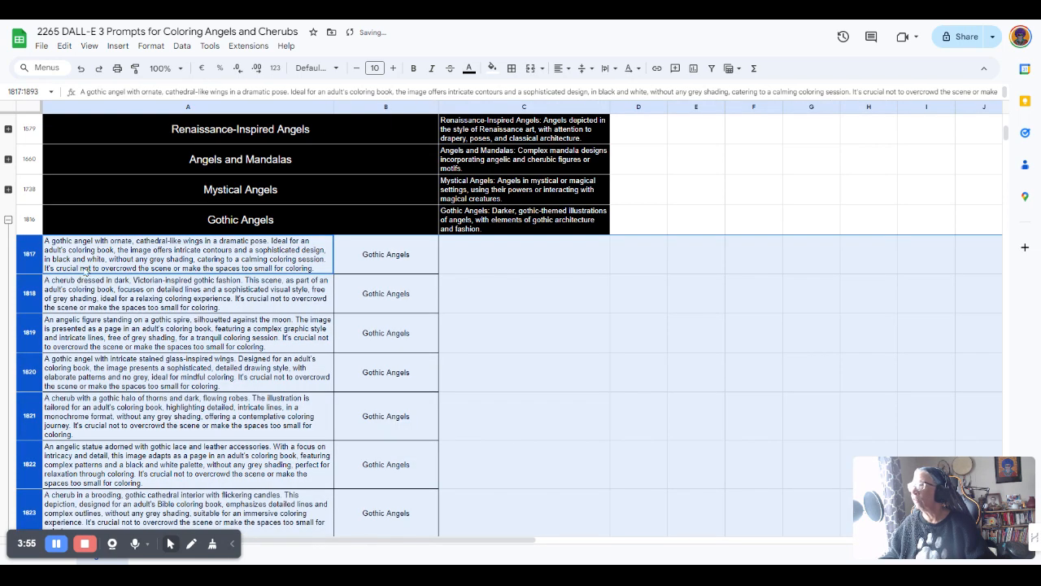
{"action": "left_click", "coordinate": [85, 271]}
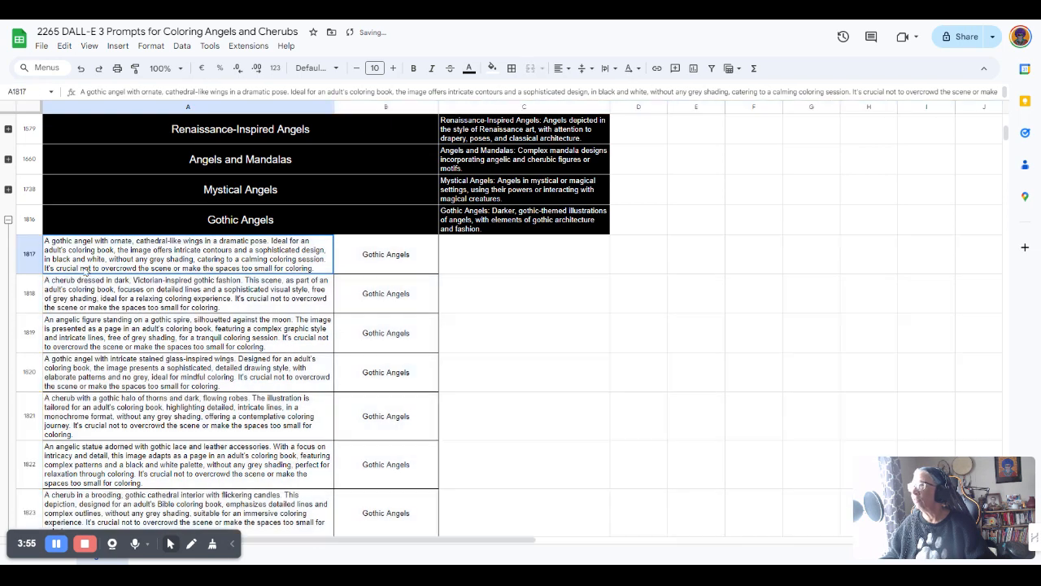
{"action": "left_click", "coordinate": [8, 220]}
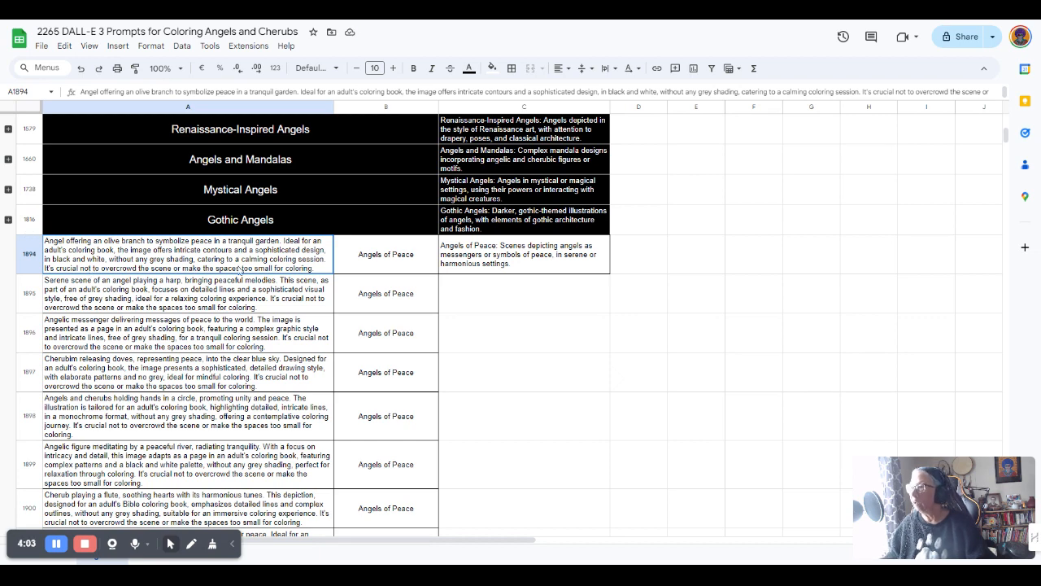
{"action": "scroll", "coordinate": [302, 234], "scroll_direction": "down", "scroll_amount": 1}
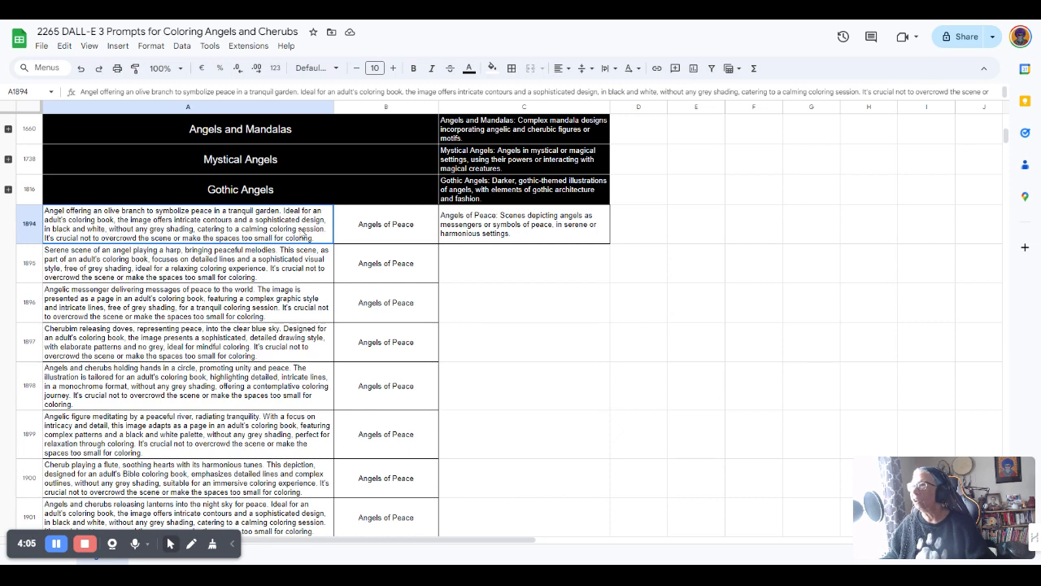
{"action": "left_click", "coordinate": [29, 223]}
Insert a new row 1894 and copy 'Angels of Peace' from B1895 into A1894
{"action": "right_click", "coordinate": [29, 221]}
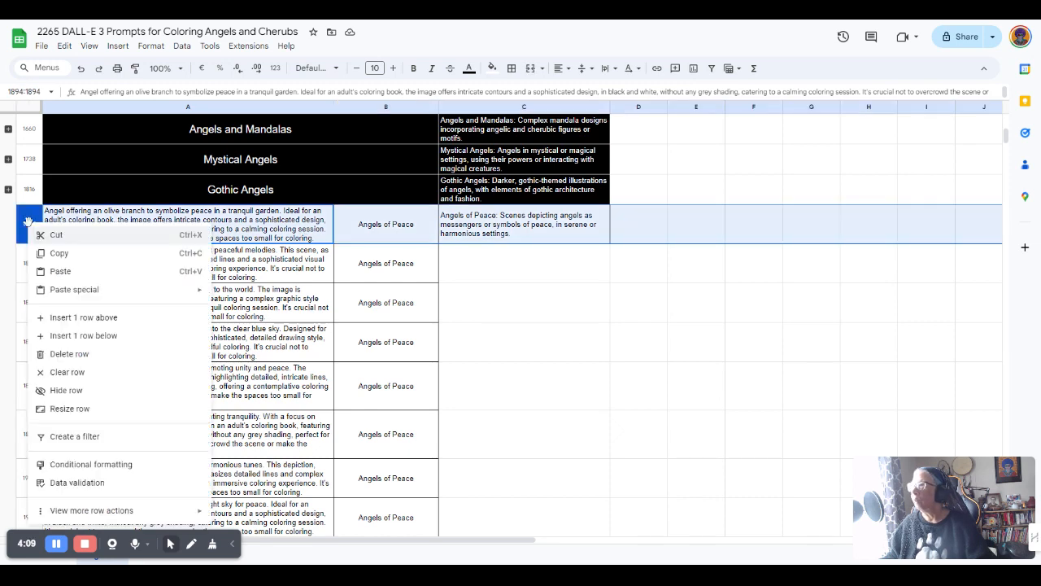
{"action": "left_click", "coordinate": [84, 317]}
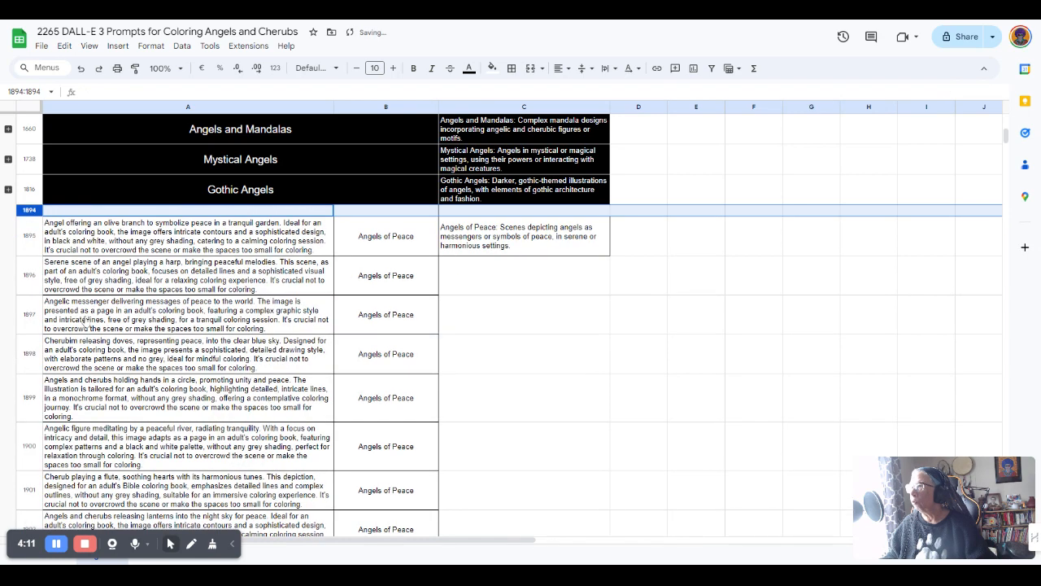
{"action": "left_click", "coordinate": [375, 239]}
{"action": "key", "text": "ctrl+c"}
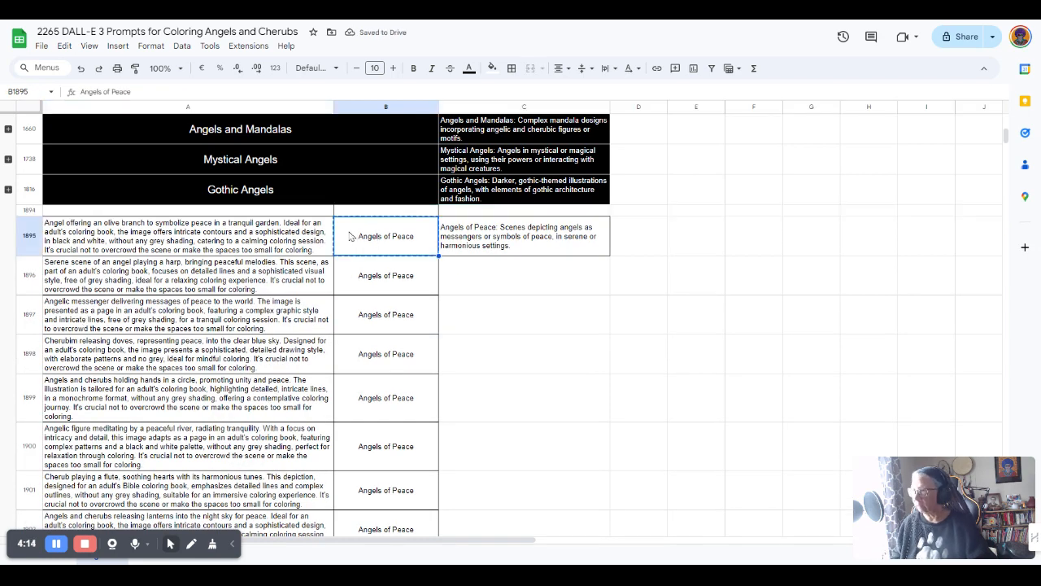
{"action": "left_click", "coordinate": [260, 214]}
{"action": "key", "text": "ctrl+v"}
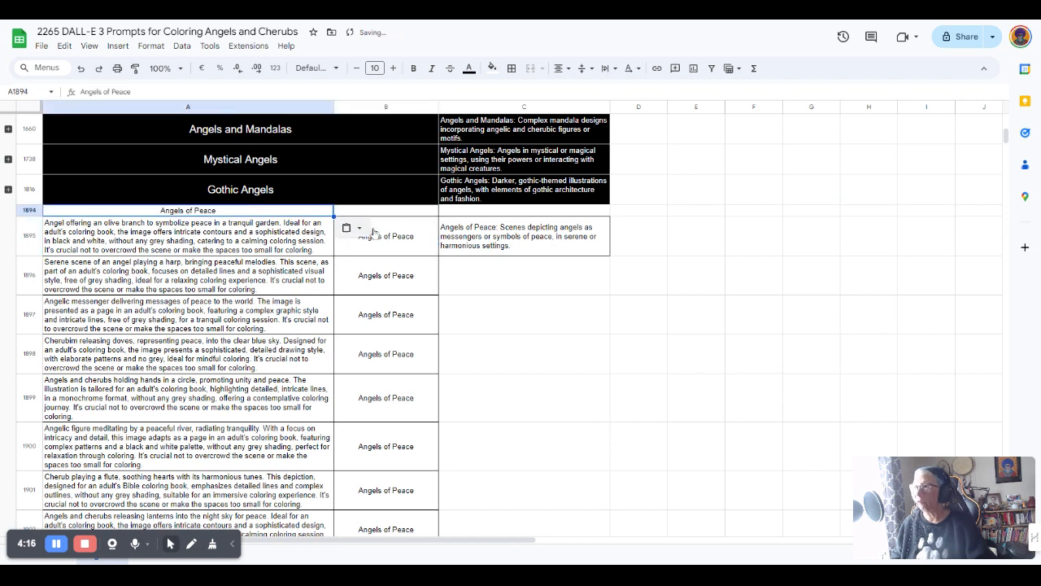
Move the Angels of Peace description from C1895 up into C1894
{"action": "left_click", "coordinate": [475, 237]}
{"action": "key", "text": "ctrl+c"}
{"action": "left_click", "coordinate": [476, 215]}
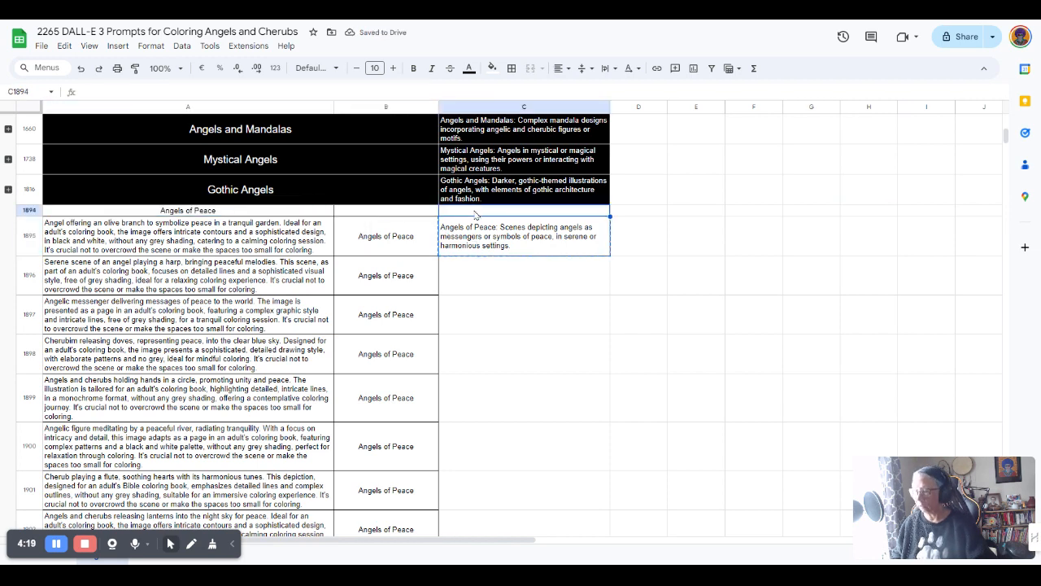
{"action": "key", "text": "ctrl+v"}
{"action": "left_click_drag", "start_coordinate": [306, 224], "coordinate": [480, 220]}
Give the Angels of Peace header row a black fill with white text
{"action": "left_click", "coordinate": [492, 68]}
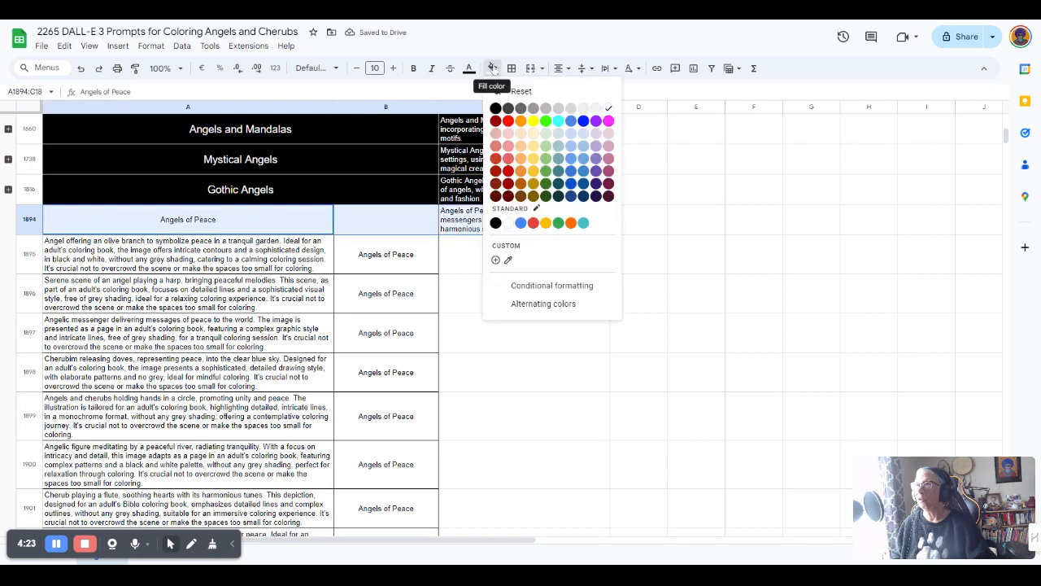
{"action": "left_click", "coordinate": [495, 108]}
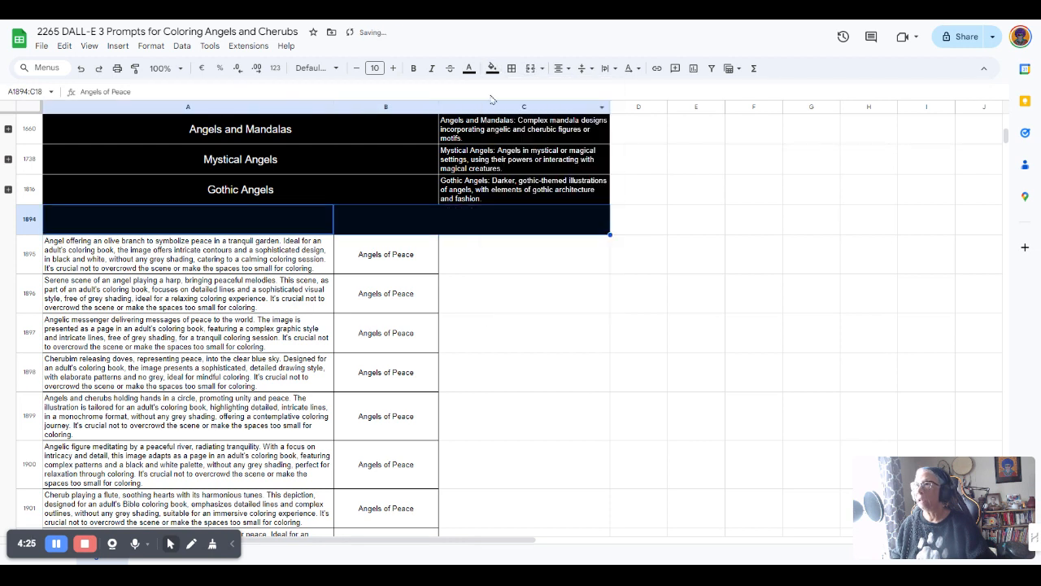
{"action": "left_click", "coordinate": [469, 69]}
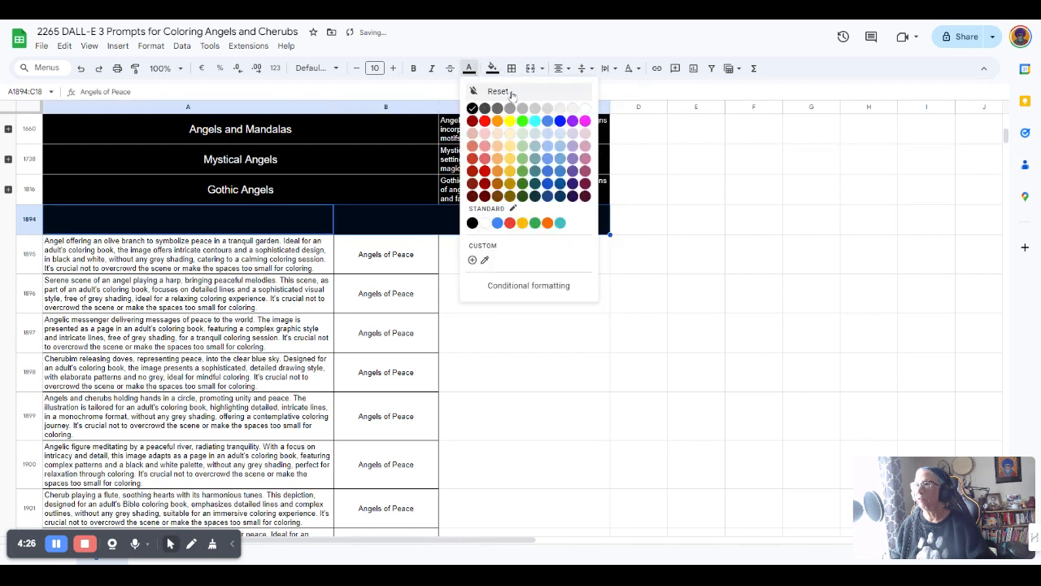
{"action": "left_click", "coordinate": [585, 109]}
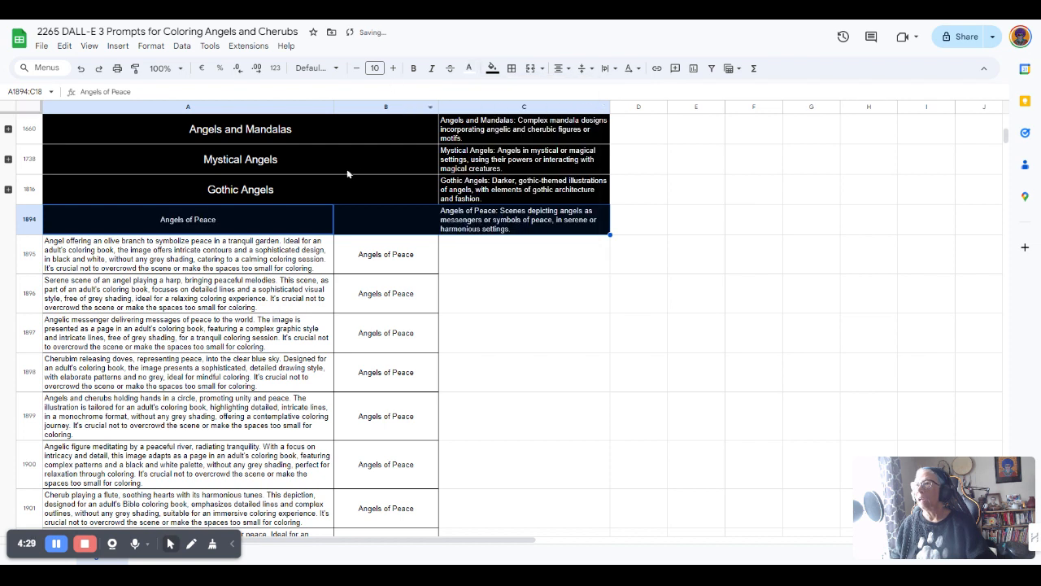
{"action": "left_click", "coordinate": [290, 249]}
Merge A1894:B1894 and raise the 'Angels of Peace' title to 14-point text
{"action": "left_click_drag", "start_coordinate": [293, 225], "coordinate": [487, 223]}
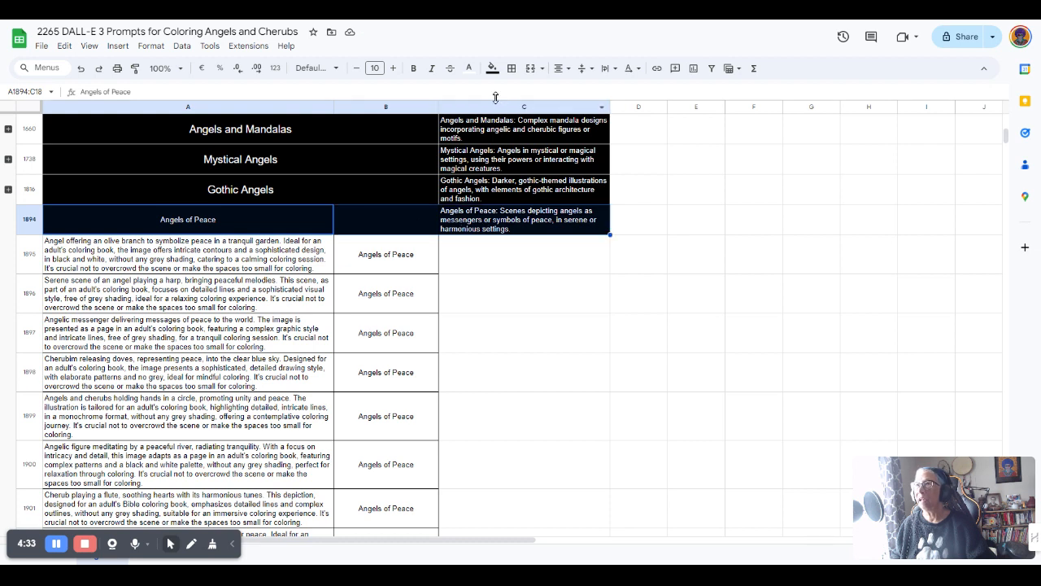
{"action": "left_click", "coordinate": [511, 70]}
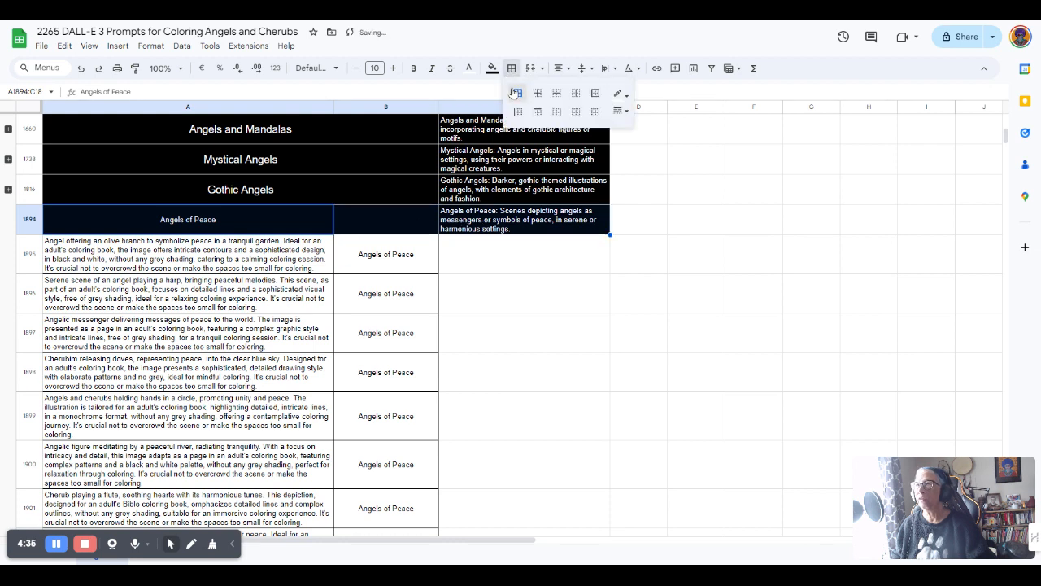
{"action": "left_click", "coordinate": [297, 217]}
{"action": "left_click", "coordinate": [298, 255]}
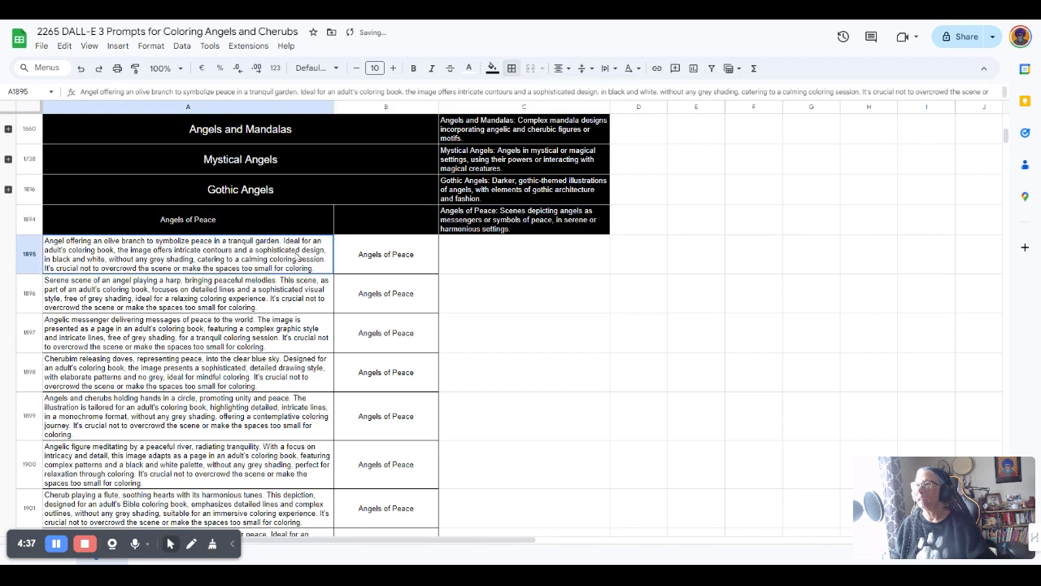
{"action": "left_click_drag", "start_coordinate": [299, 224], "coordinate": [375, 227]}
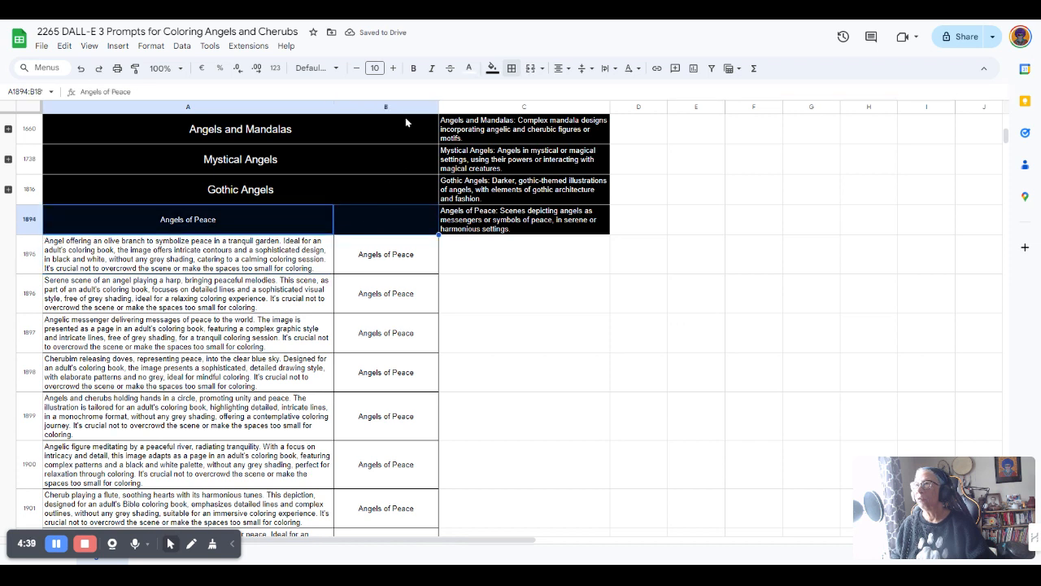
{"action": "left_click", "coordinate": [530, 69]}
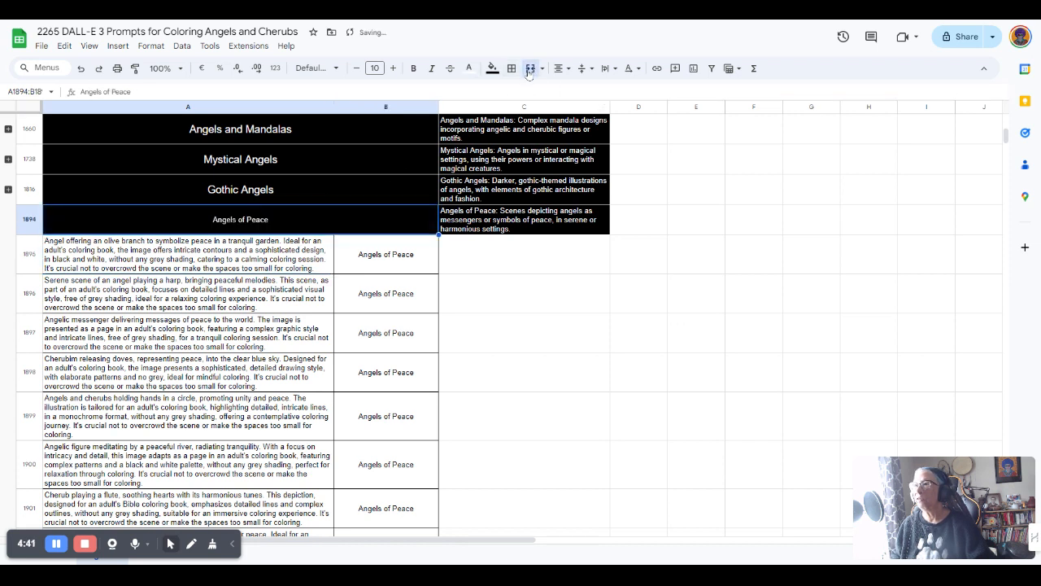
{"action": "left_click", "coordinate": [394, 69]}
{"action": "left_click", "coordinate": [393, 68]}
{"action": "left_click", "coordinate": [394, 68]}
{"action": "left_click", "coordinate": [394, 68]}
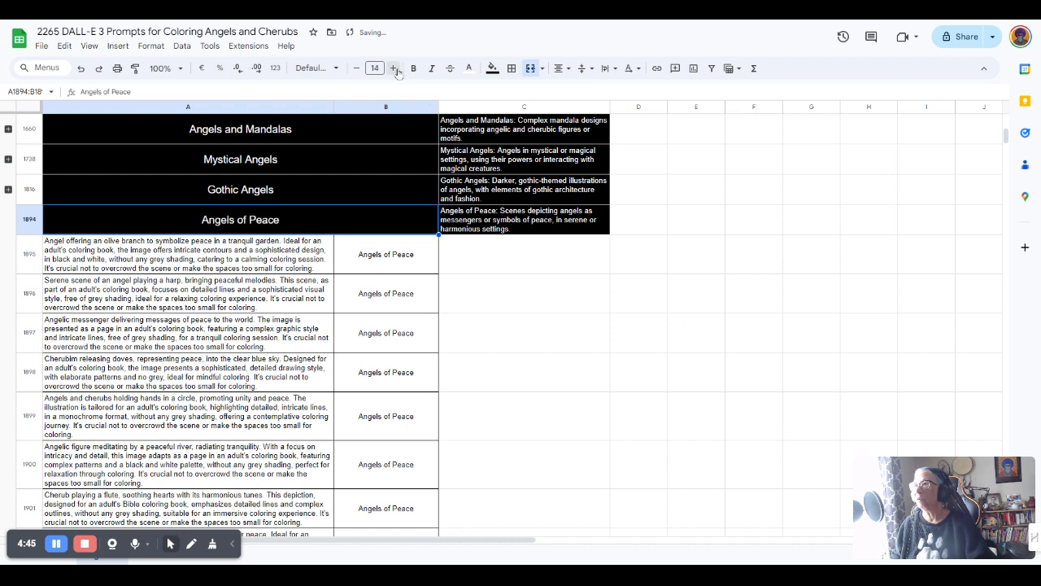
{"action": "left_click_drag", "start_coordinate": [35, 261], "coordinate": [38, 317]}
Select prompt rows 1895–1973 and group them under the Angels of Peace header
{"action": "scroll", "coordinate": [38, 317], "scroll_direction": "down", "scroll_amount": 3}
{"action": "scroll", "coordinate": [36, 317], "scroll_direction": "down", "scroll_amount": 13}
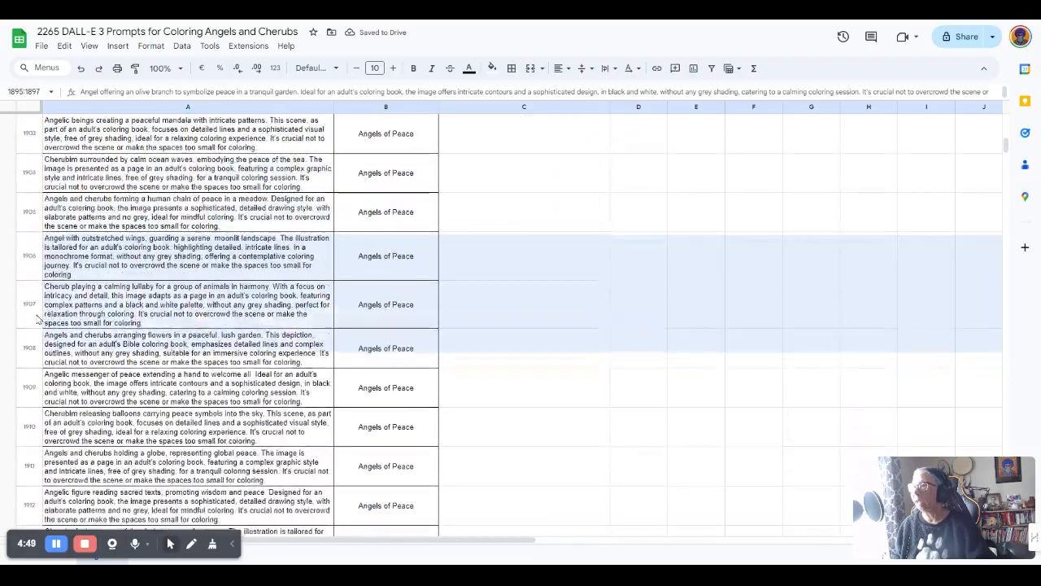
{"action": "scroll", "coordinate": [37, 320], "scroll_direction": "down", "scroll_amount": 12}
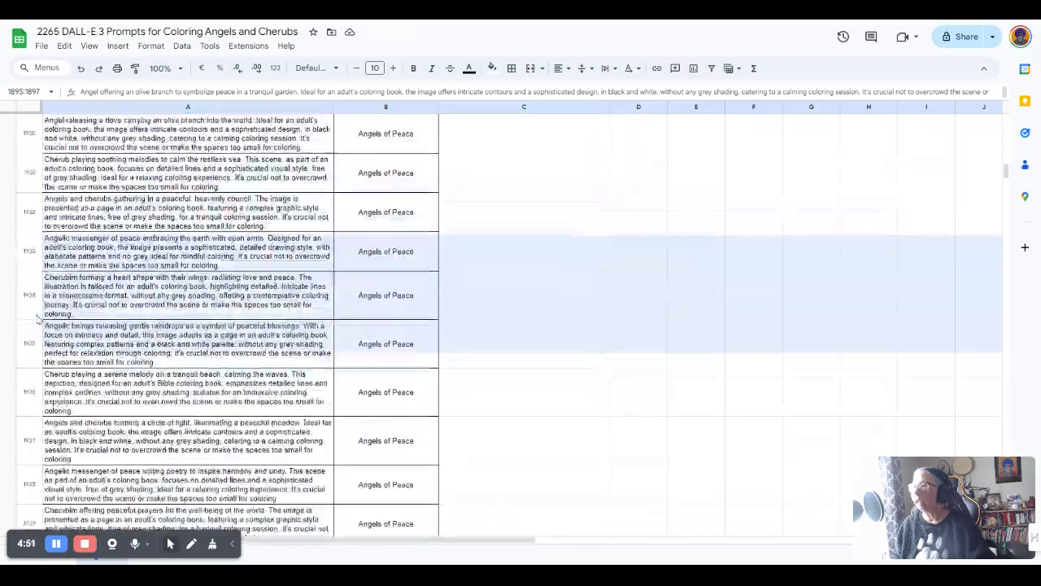
{"action": "scroll", "coordinate": [37, 319], "scroll_direction": "down", "scroll_amount": 8}
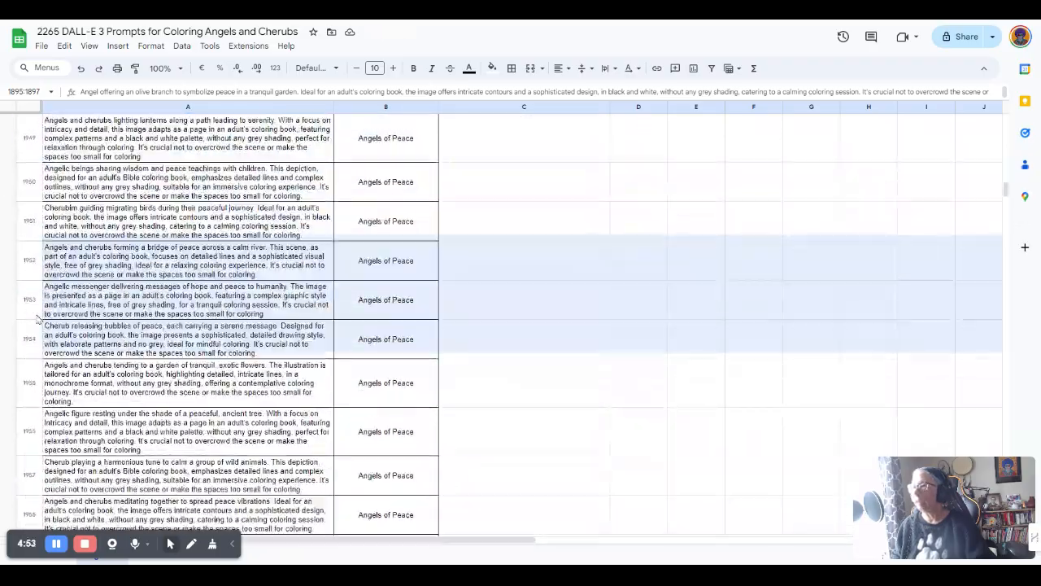
{"action": "scroll", "coordinate": [37, 319], "scroll_direction": "down", "scroll_amount": 5}
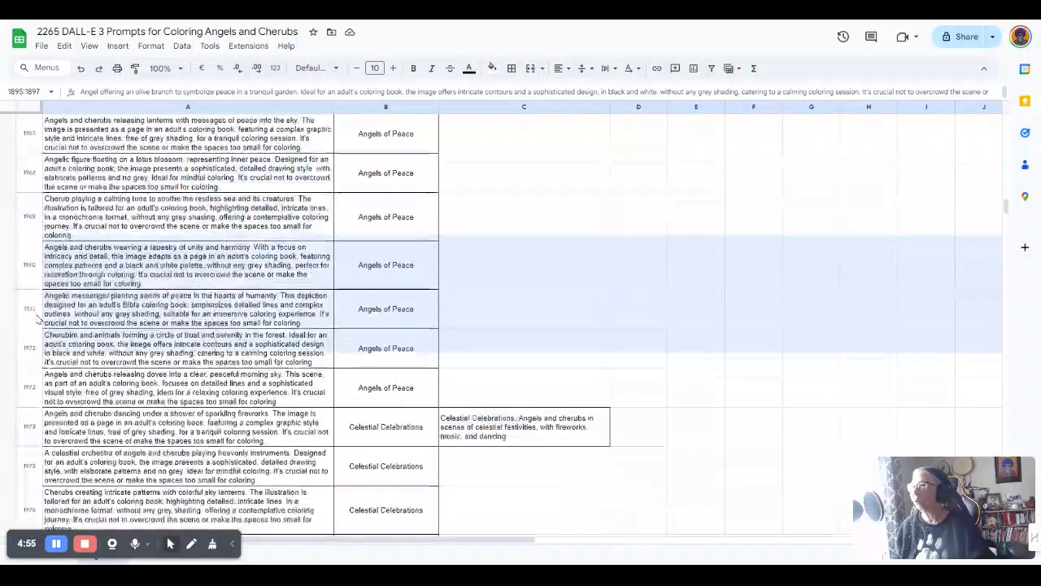
{"action": "left_click", "coordinate": [36, 292], "text": "shift"}
{"action": "left_click", "coordinate": [31, 256], "text": "shift"}
{"action": "left_click", "coordinate": [29, 214], "text": "shift"}
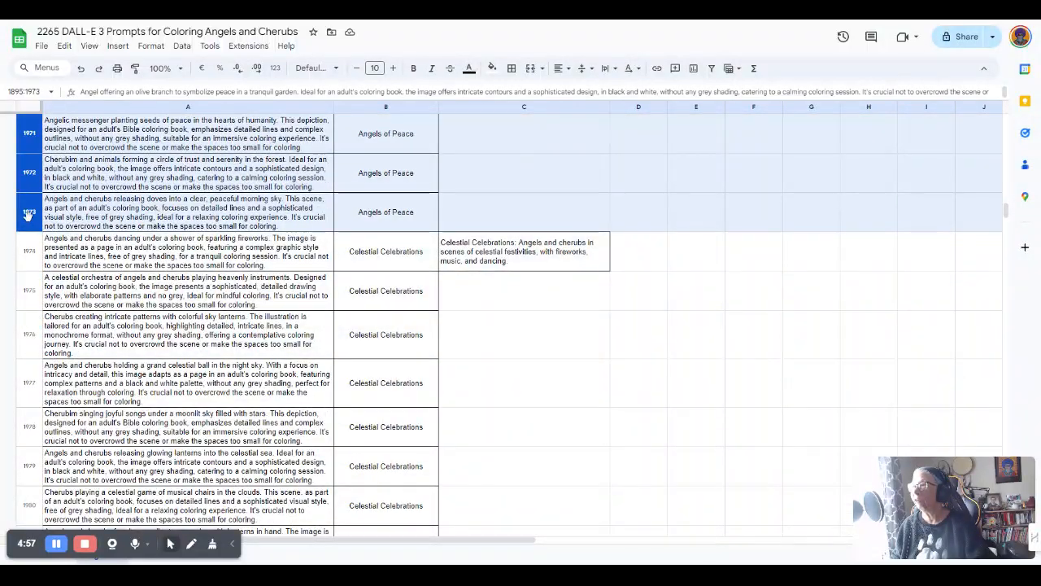
{"action": "right_click", "coordinate": [29, 213]}
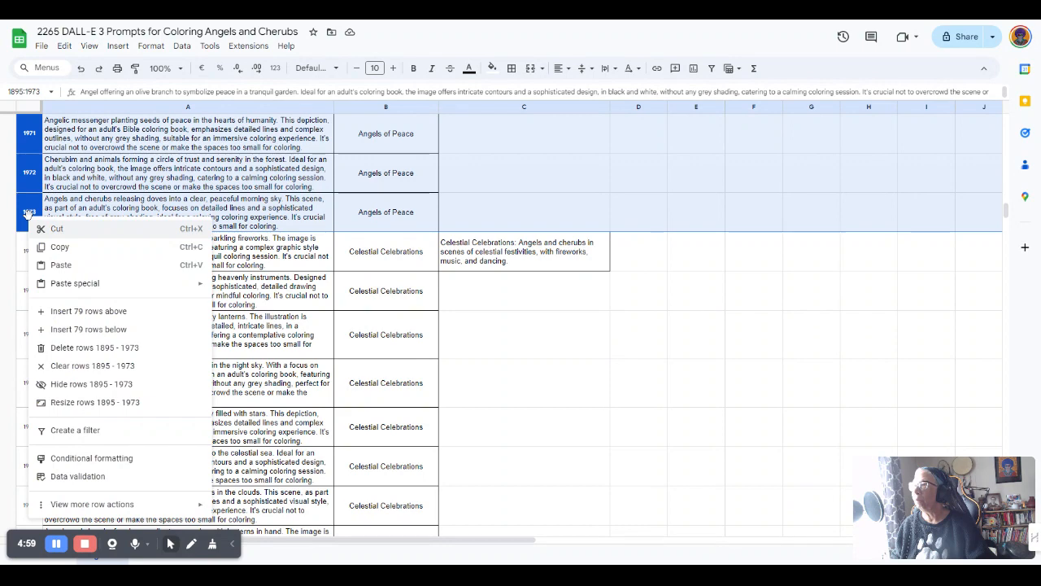
{"action": "mouse_move", "coordinate": [103, 506]}
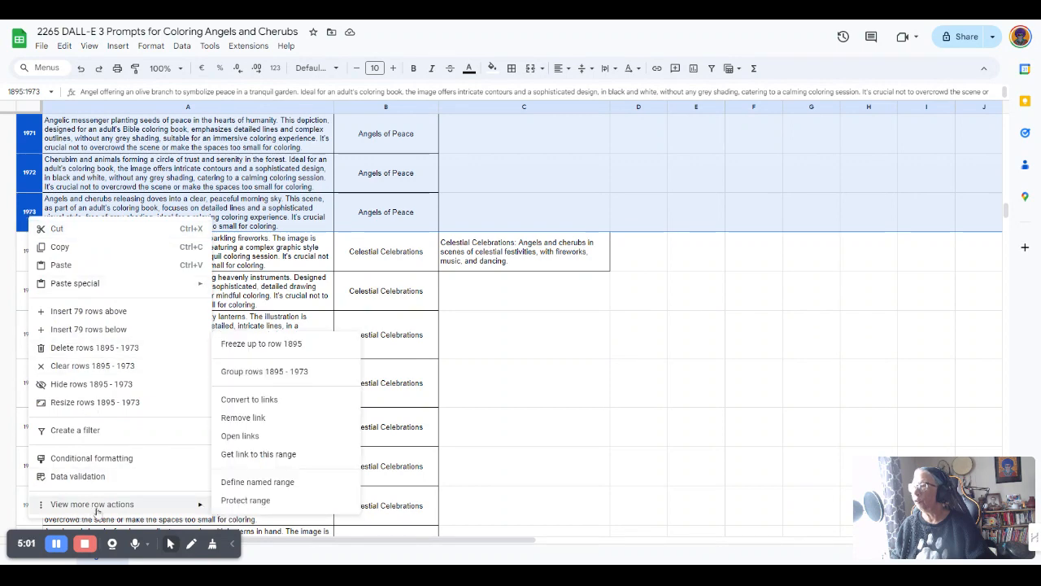
{"action": "left_click", "coordinate": [235, 374]}
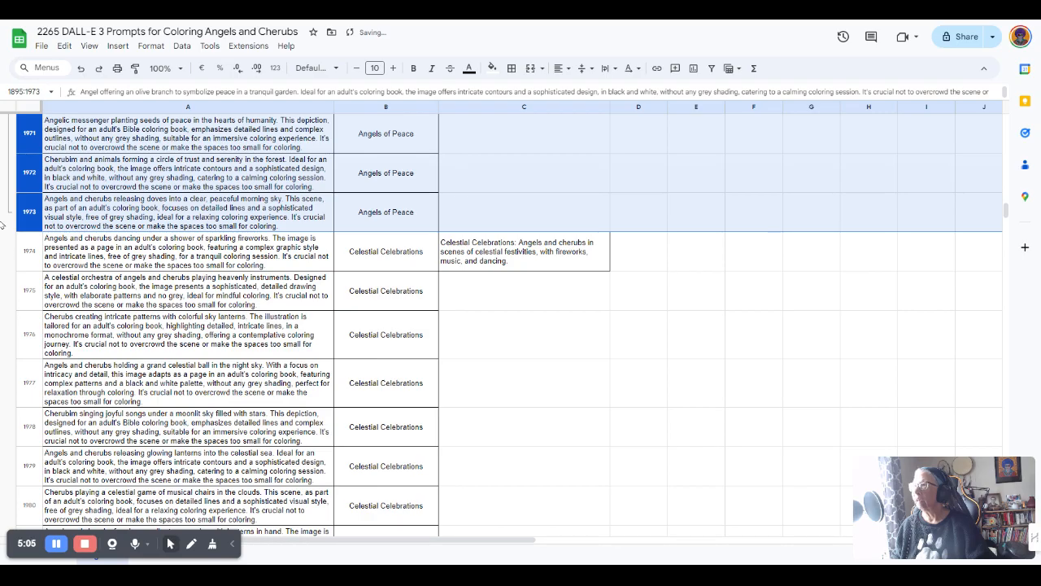
{"action": "scroll", "coordinate": [34, 236], "scroll_direction": "up", "scroll_amount": 15}
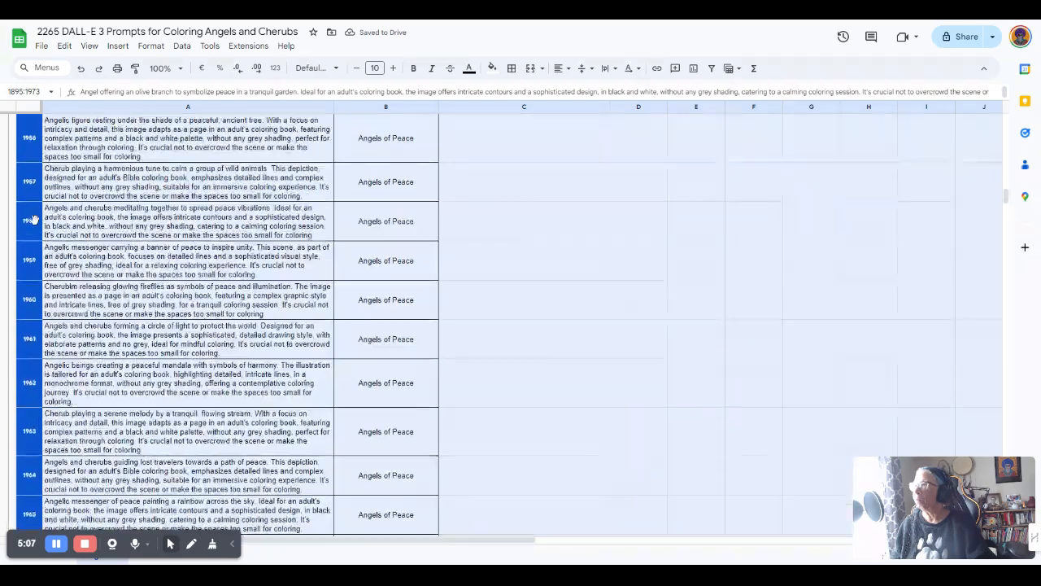
{"action": "scroll", "coordinate": [34, 218], "scroll_direction": "up", "scroll_amount": 14}
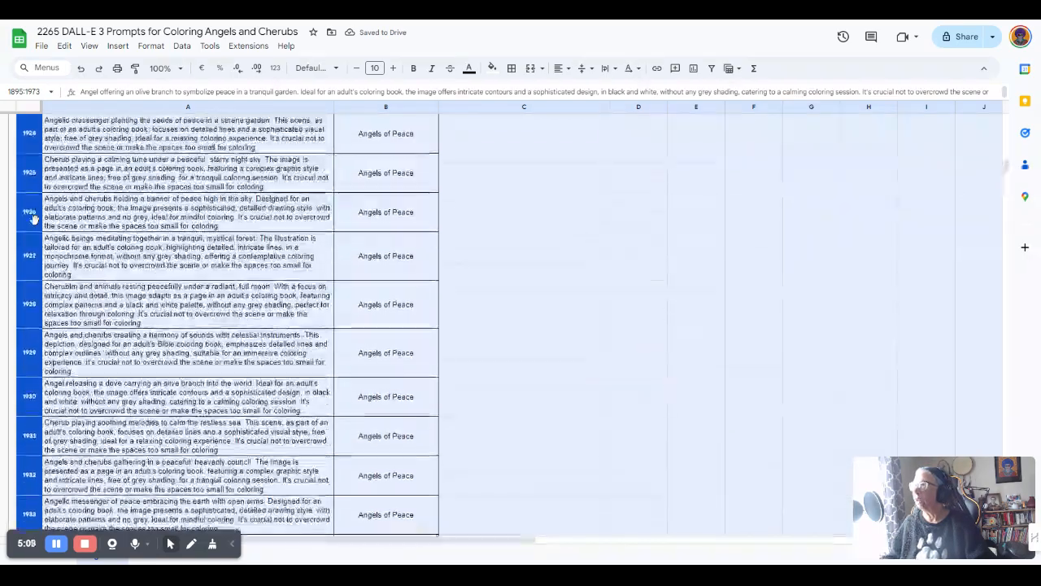
{"action": "scroll", "coordinate": [33, 218], "scroll_direction": "up", "scroll_amount": 12}
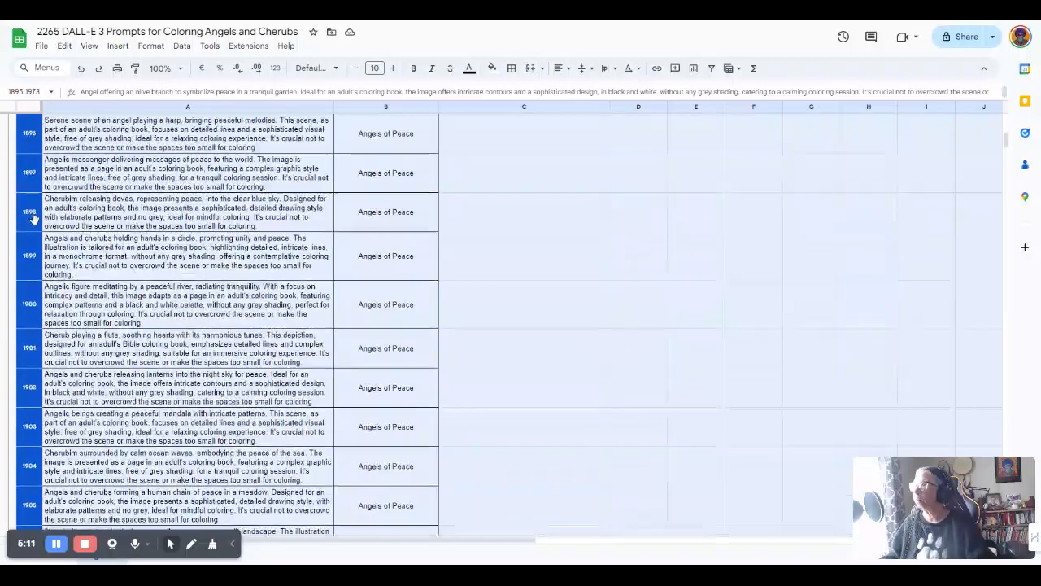
{"action": "scroll", "coordinate": [35, 226], "scroll_direction": "down", "scroll_amount": 2}
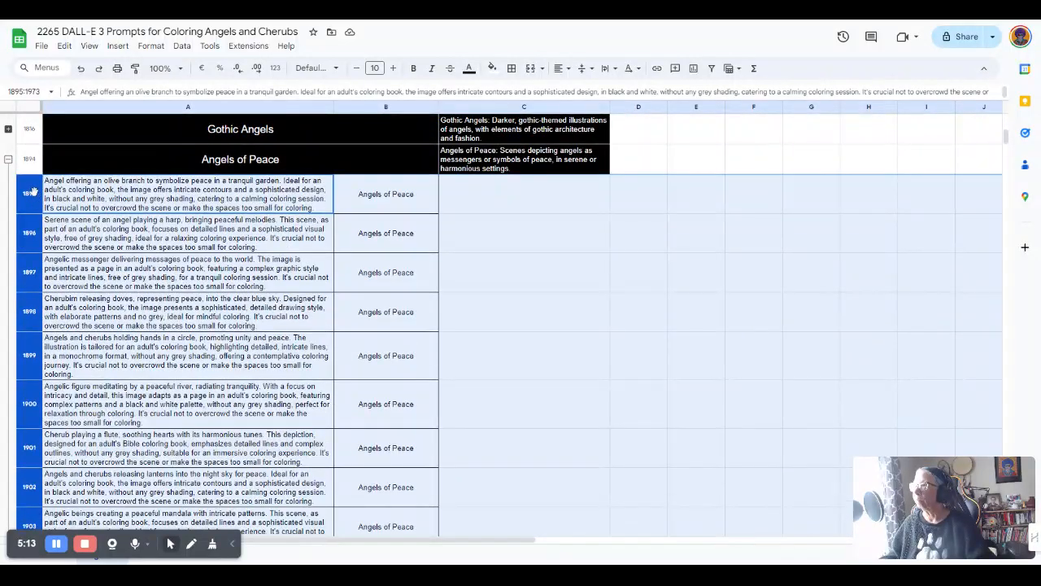
Toggle the Angels of Peace group open and shut, ending with it collapsed
{"action": "left_click", "coordinate": [45, 189]}
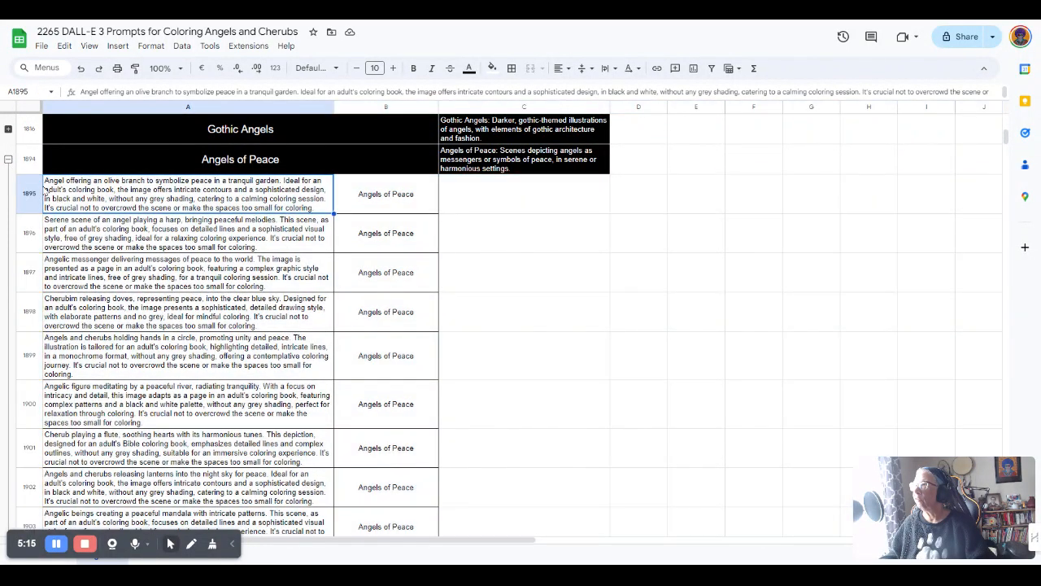
{"action": "left_click", "coordinate": [8, 160]}
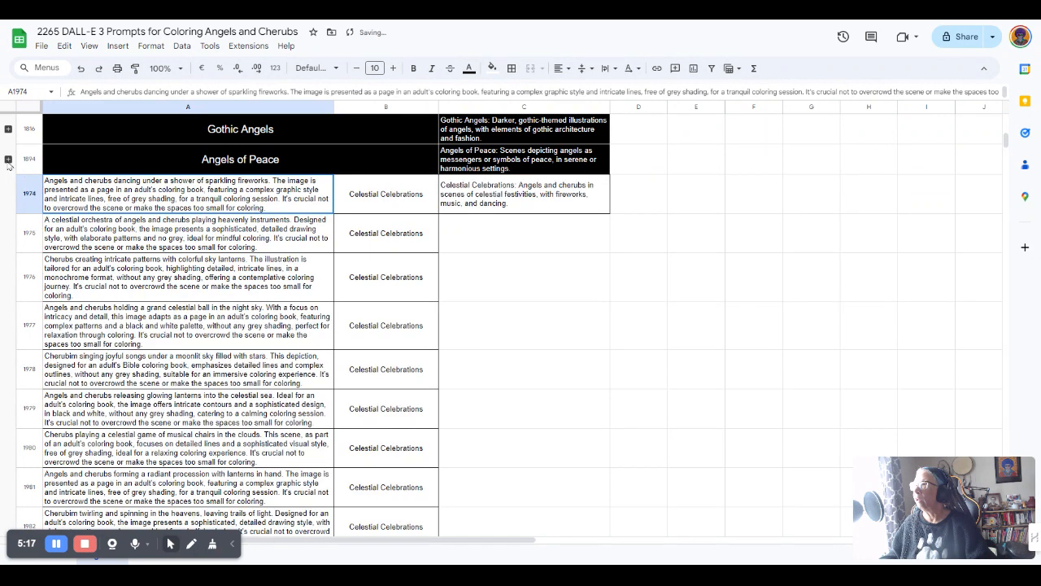
{"action": "left_click", "coordinate": [8, 160]}
{"action": "left_click", "coordinate": [8, 160]}
{"action": "left_click", "coordinate": [8, 160]}
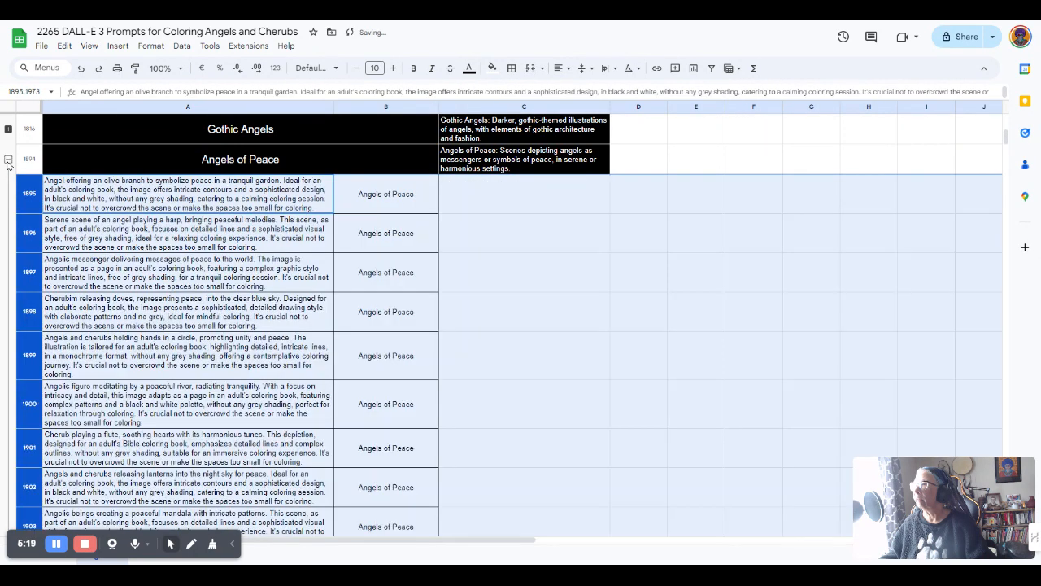
{"action": "left_click", "coordinate": [8, 160]}
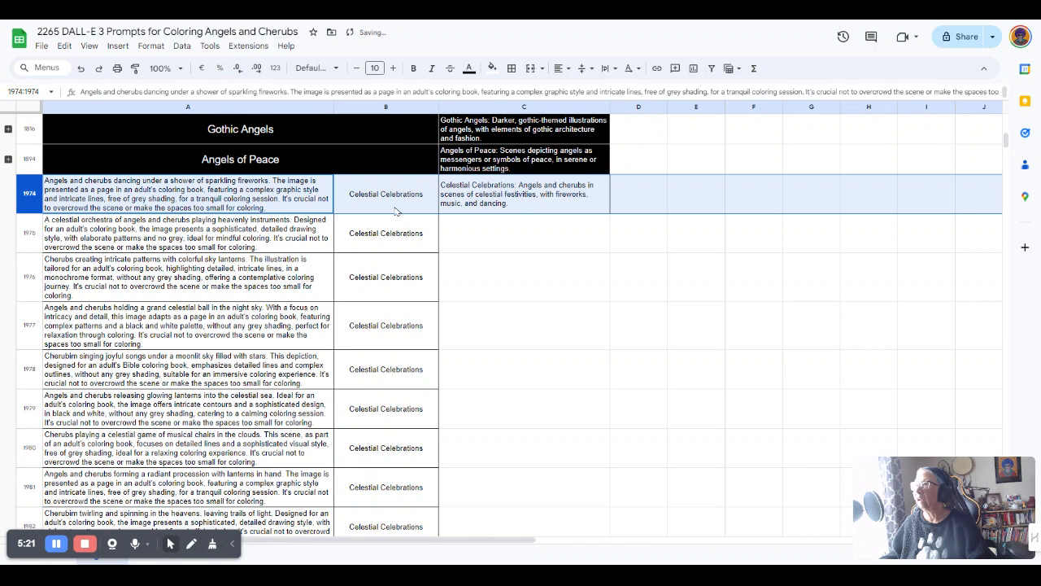
{"action": "scroll", "coordinate": [370, 250], "scroll_direction": "up", "scroll_amount": 5}
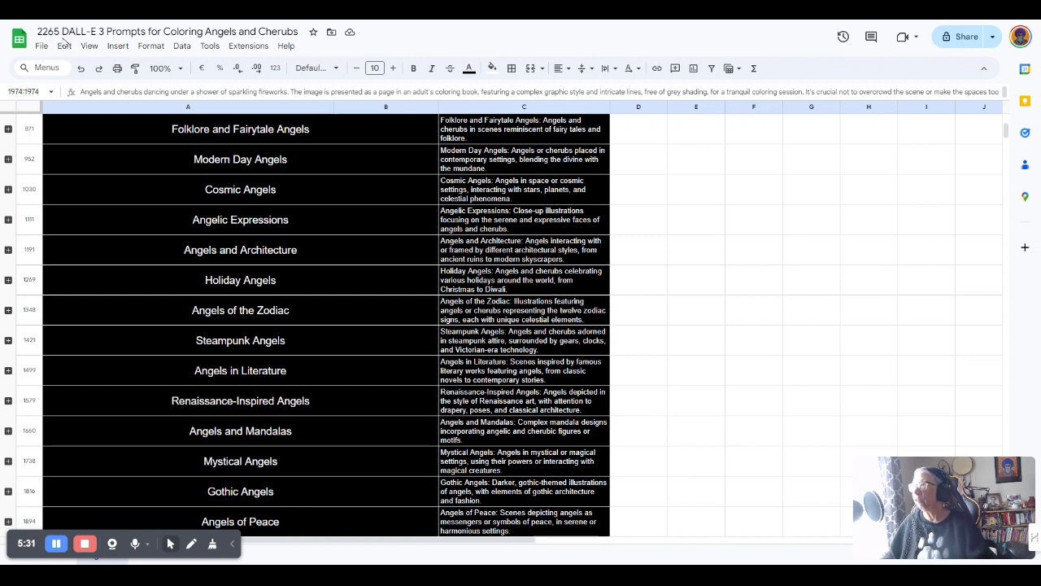
{"action": "scroll", "coordinate": [128, 209], "scroll_direction": "down", "scroll_amount": 2}
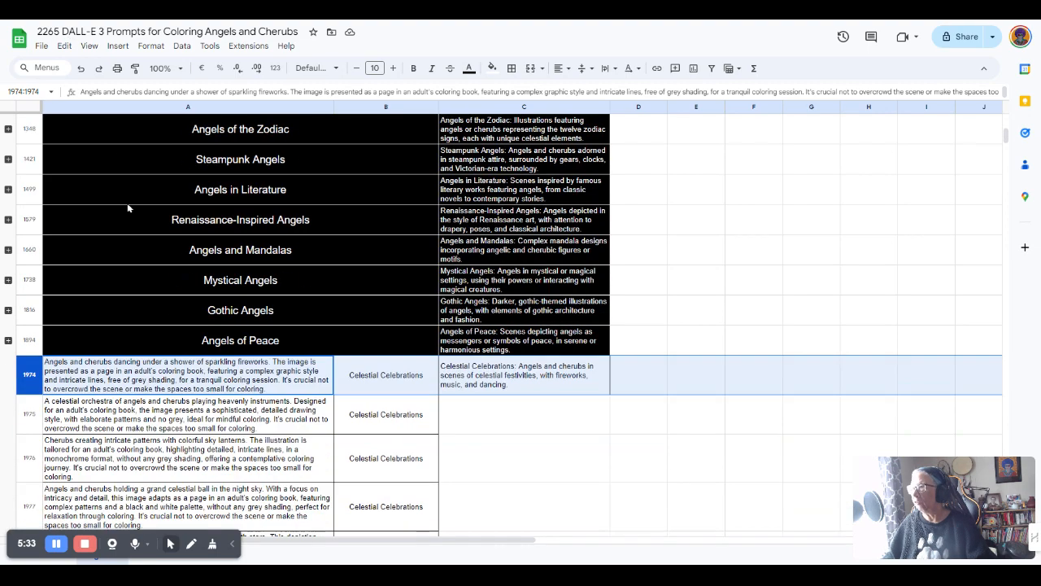
{"action": "scroll", "coordinate": [128, 208], "scroll_direction": "down", "scroll_amount": 2}
{"action": "scroll", "coordinate": [123, 217], "scroll_direction": "up", "scroll_amount": 2}
{"action": "scroll", "coordinate": [123, 217], "scroll_direction": "up", "scroll_amount": 1}
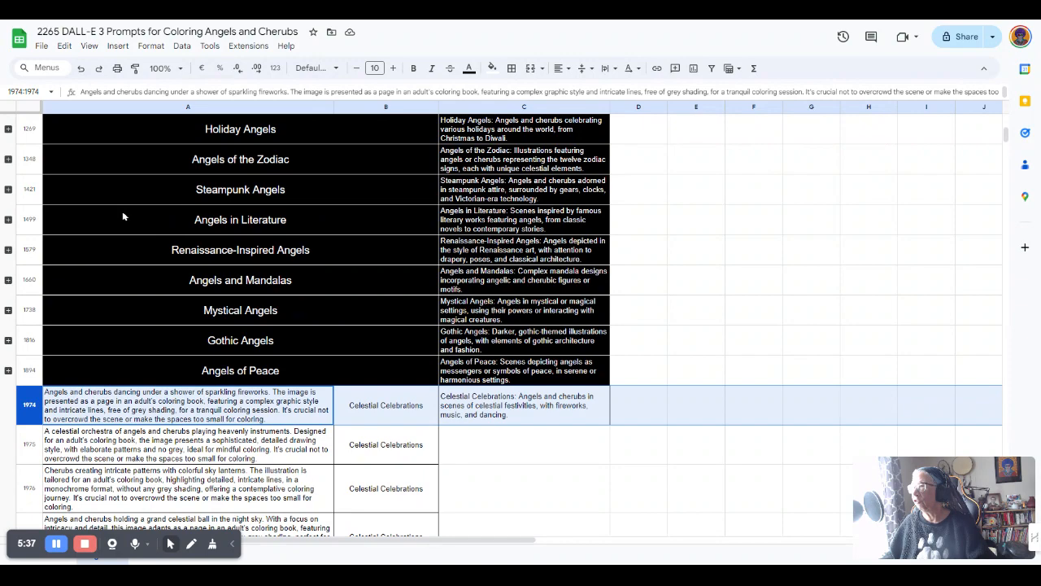
{"action": "scroll", "coordinate": [122, 217], "scroll_direction": "up", "scroll_amount": 3}
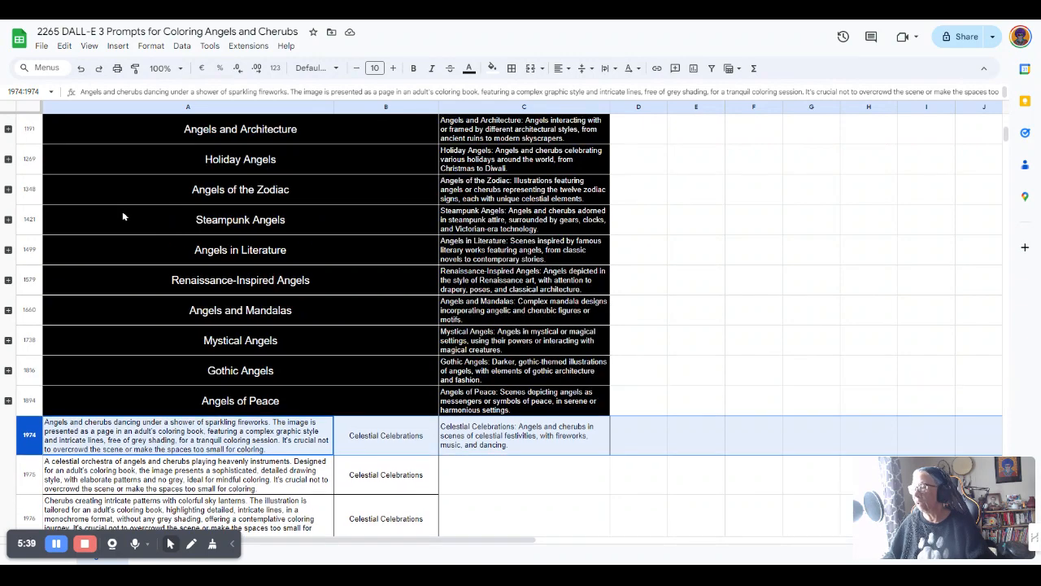
{"action": "scroll", "coordinate": [132, 198], "scroll_direction": "up", "scroll_amount": 2}
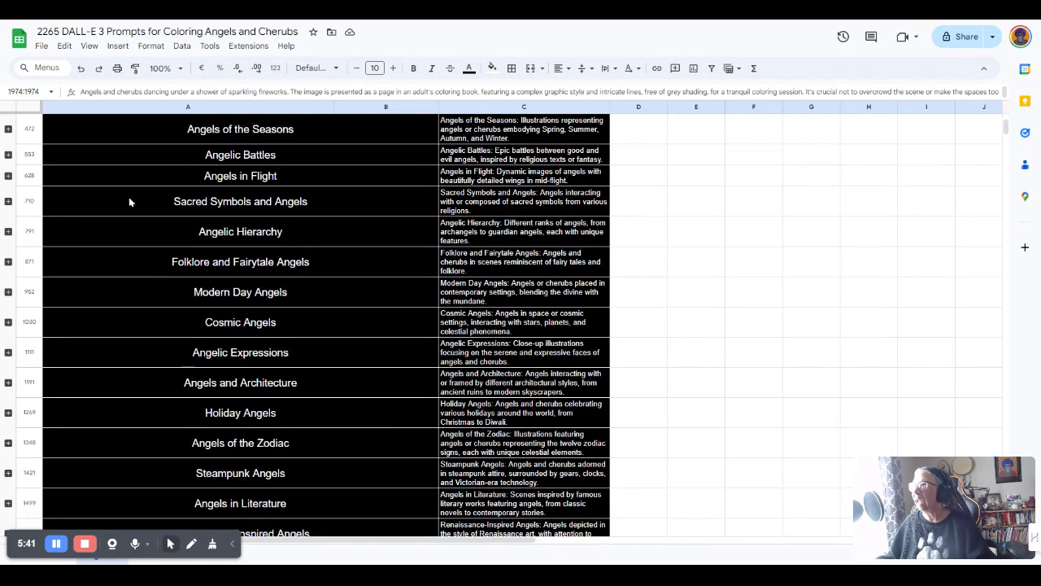
{"action": "scroll", "coordinate": [128, 197], "scroll_direction": "up", "scroll_amount": 3}
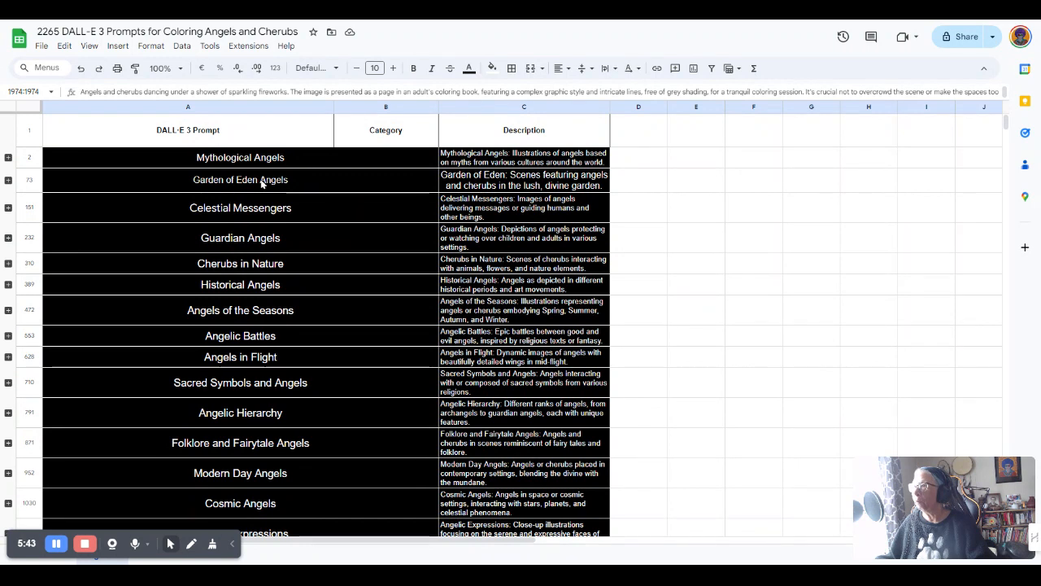